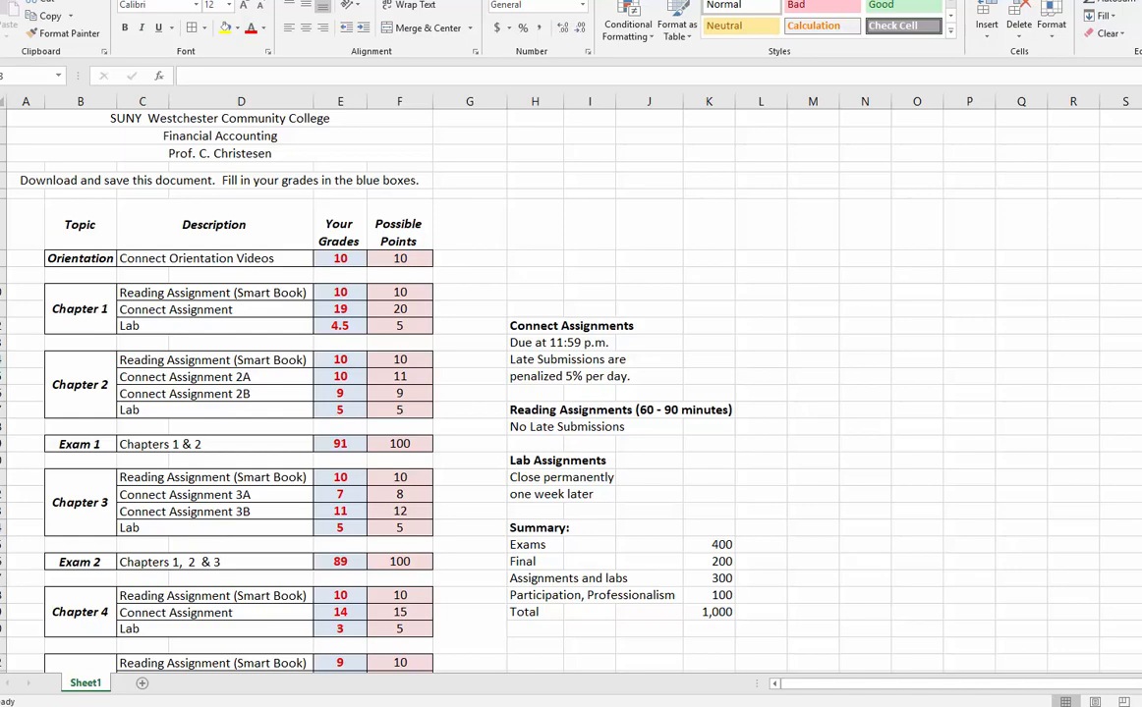
Step: Review the grade sheet from Orientation down to Total Points, comparing the entered grades with the possible points
left_click(648, 258)
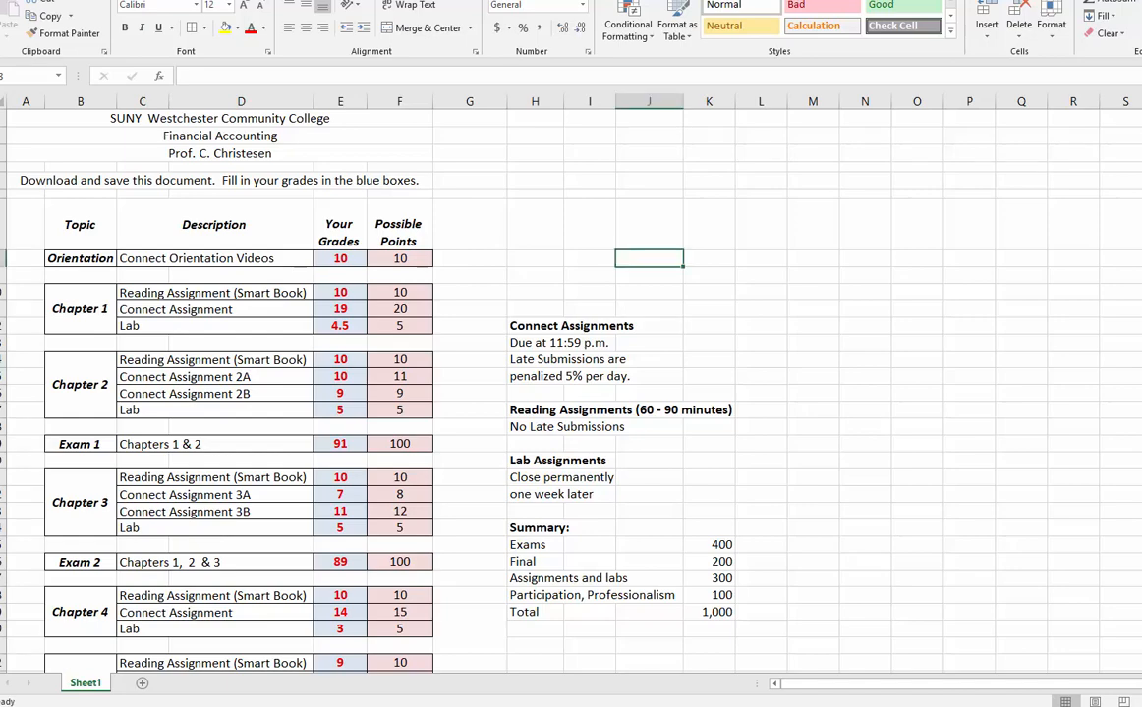
scroll(570, 393, "down", 11)
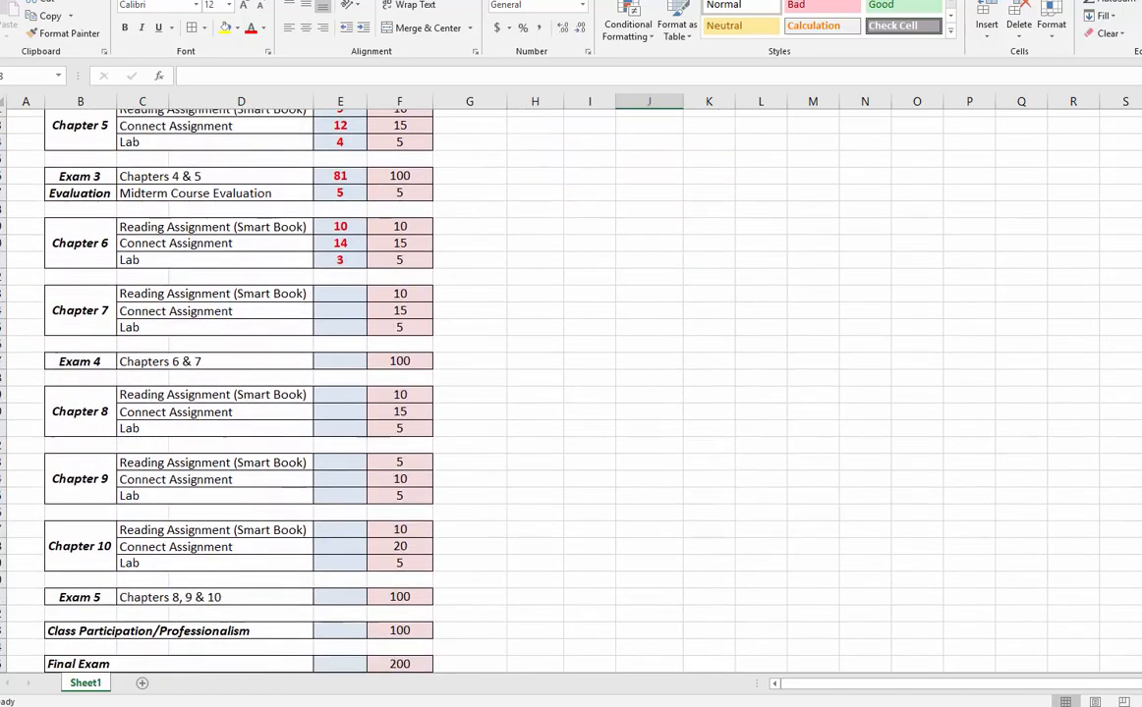
scroll(36, 529, "down", 2)
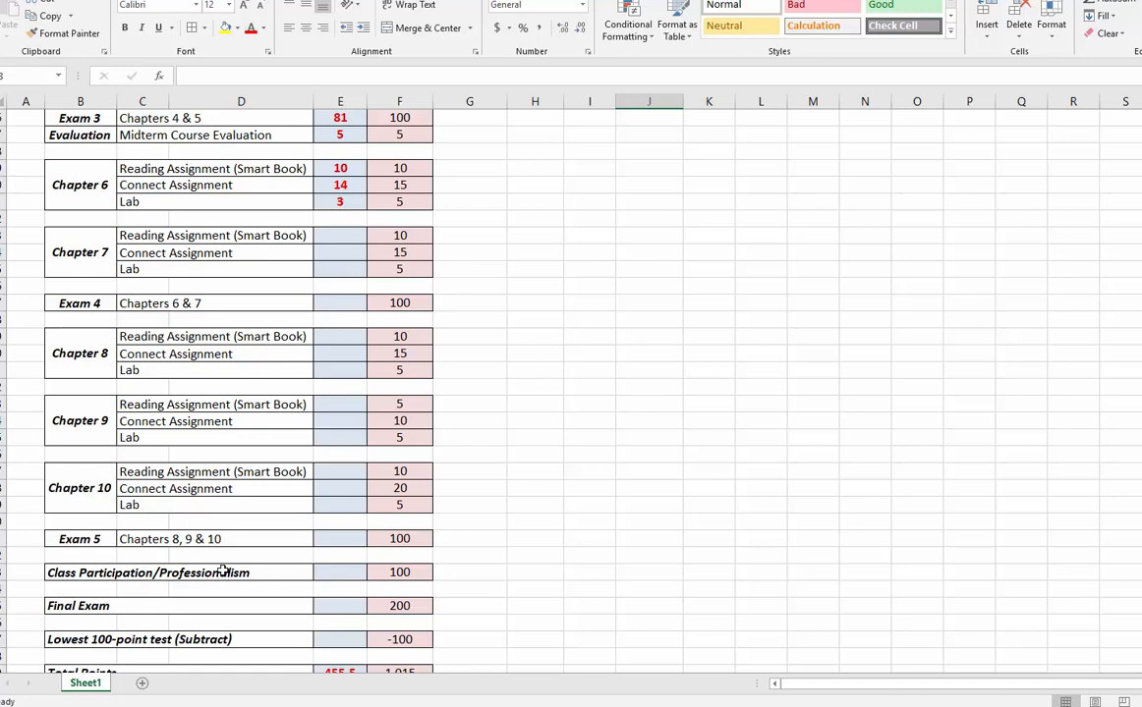
scroll(223, 569, "up", 15)
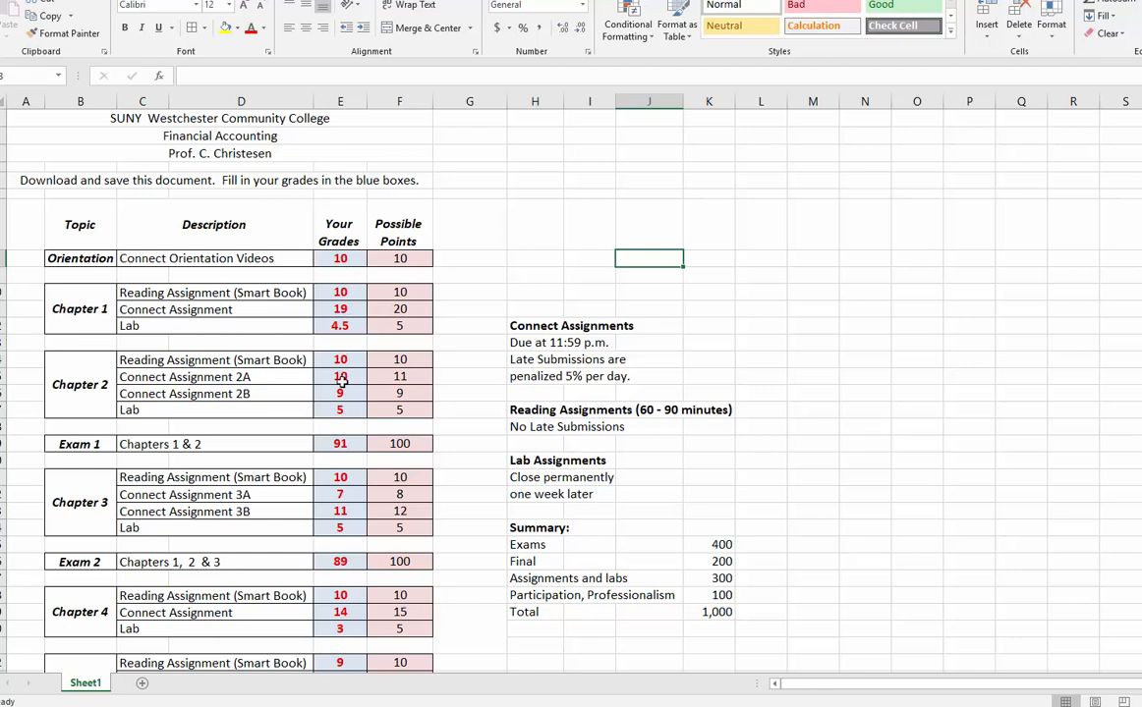
scroll(341, 381, "down", 2)
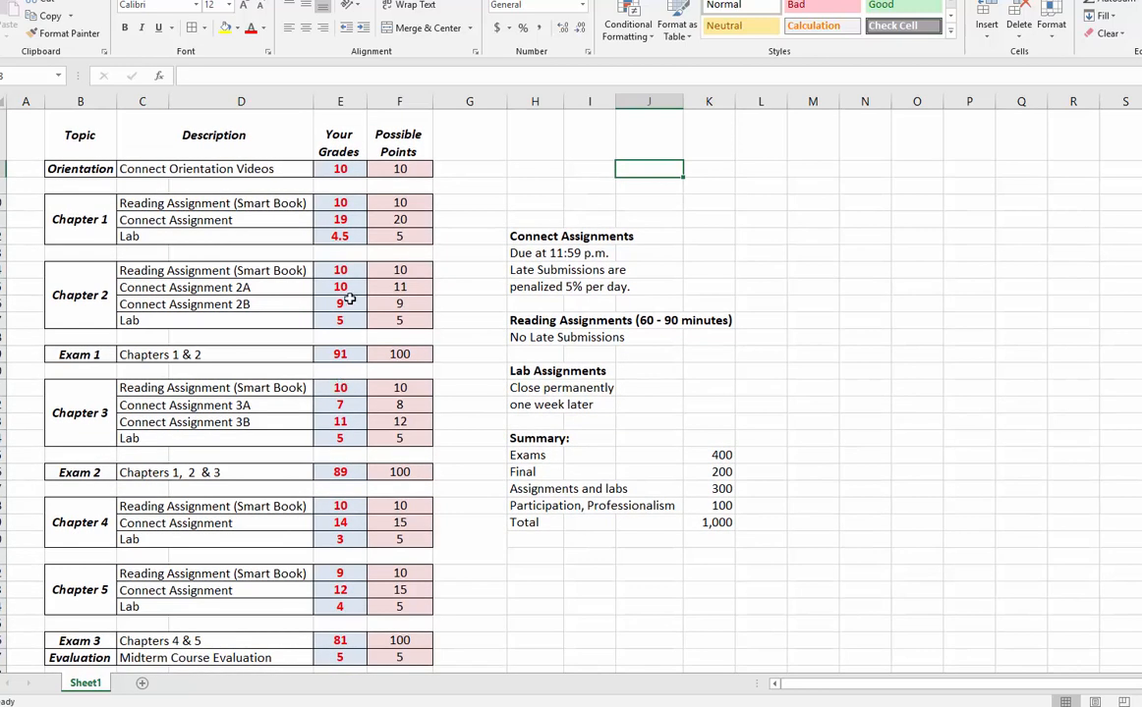
scroll(349, 299, "up", 1)
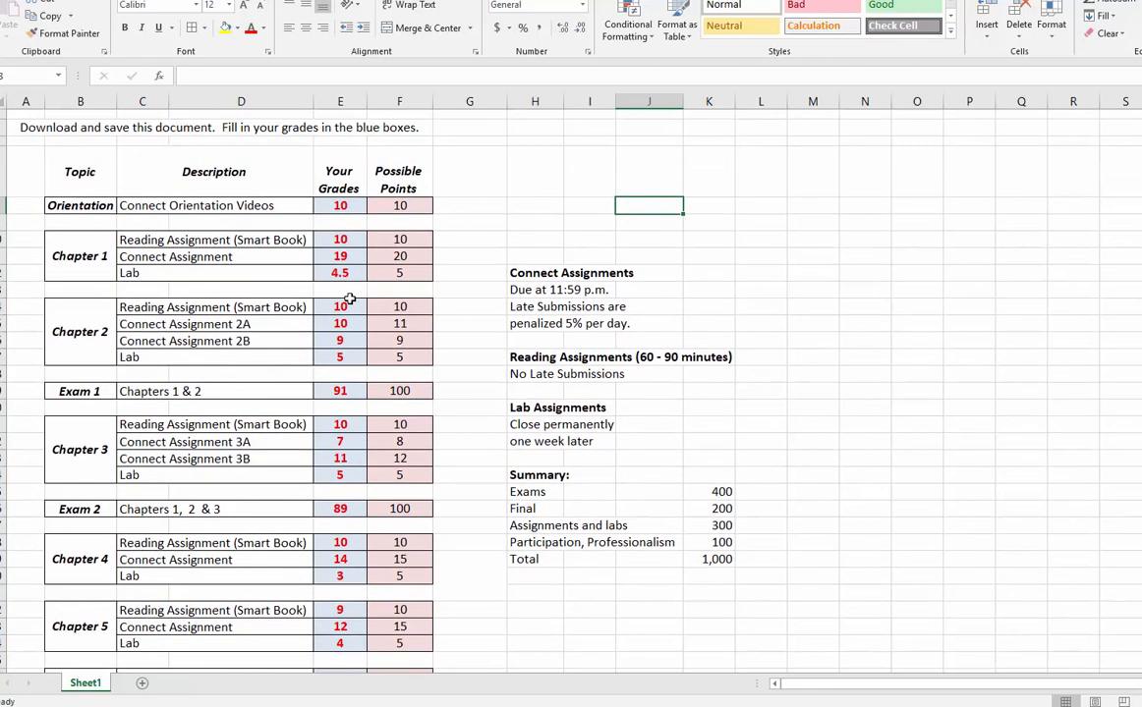
scroll(349, 300, "down", 13)
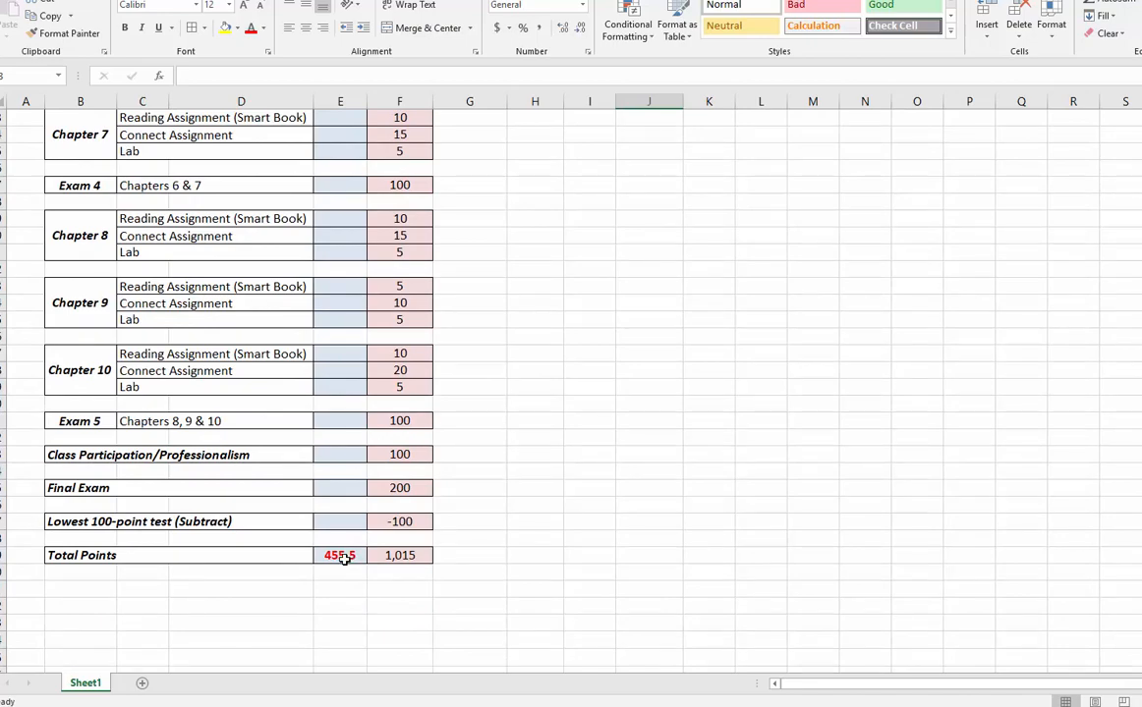
scroll(343, 558, "up", 6)
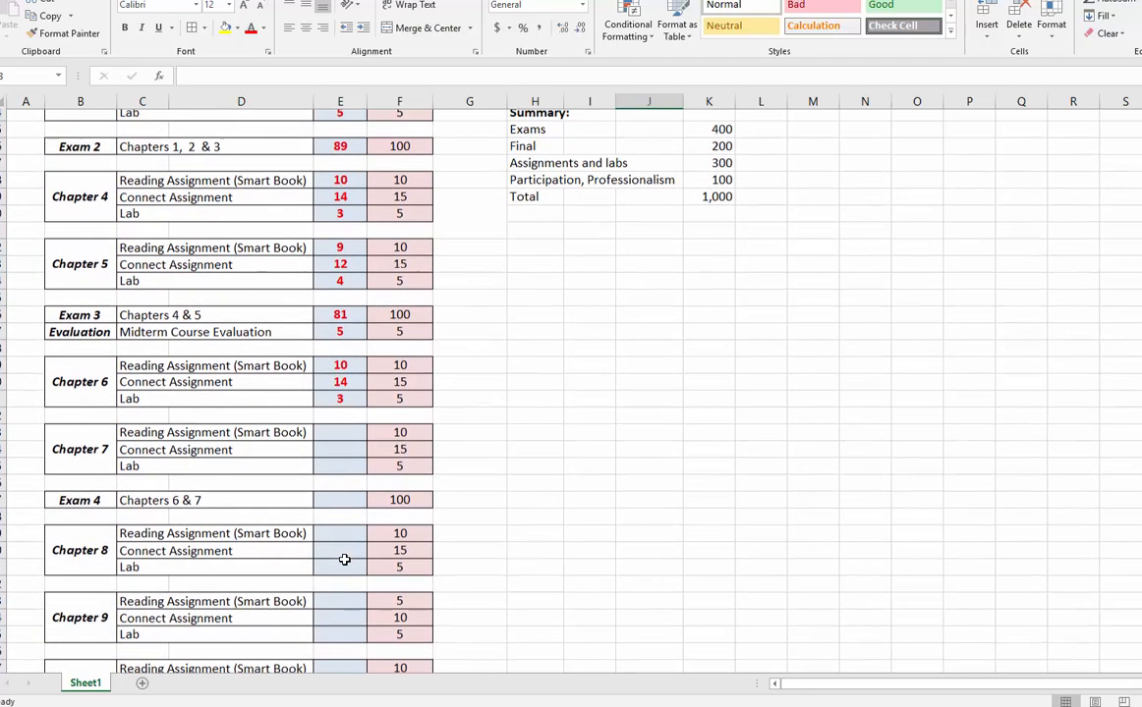
scroll(344, 559, "up", 4)
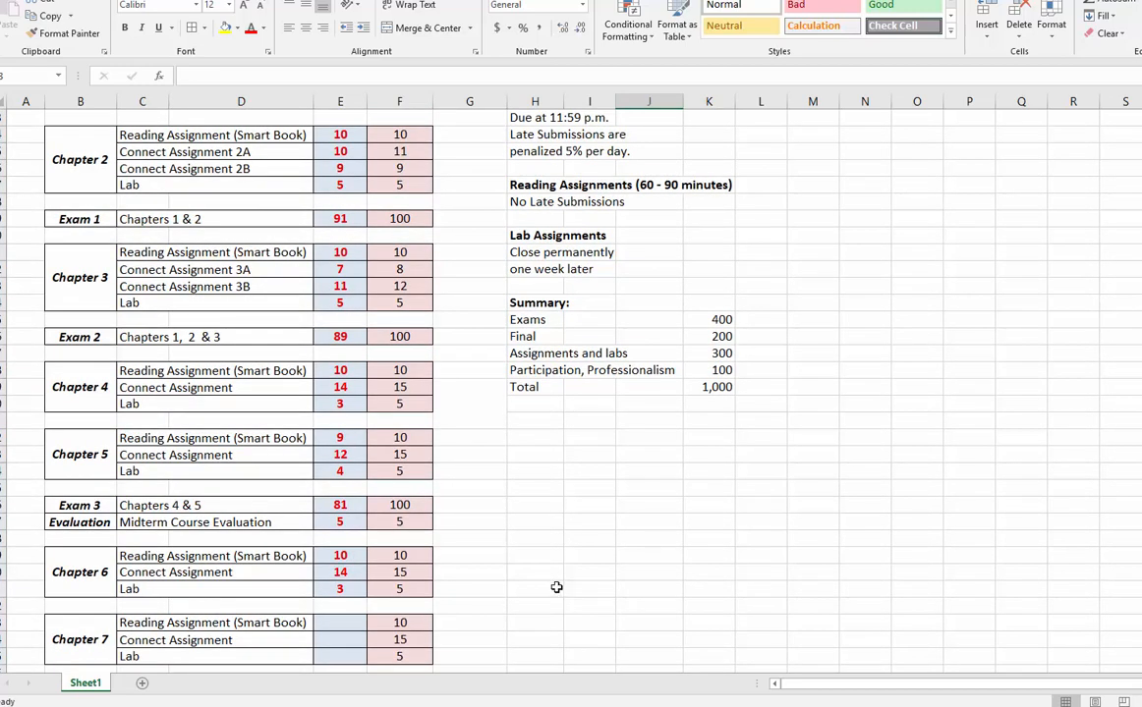
Step: Add the heading "Average:" in cell H33, below the Summary section
left_click(521, 458)
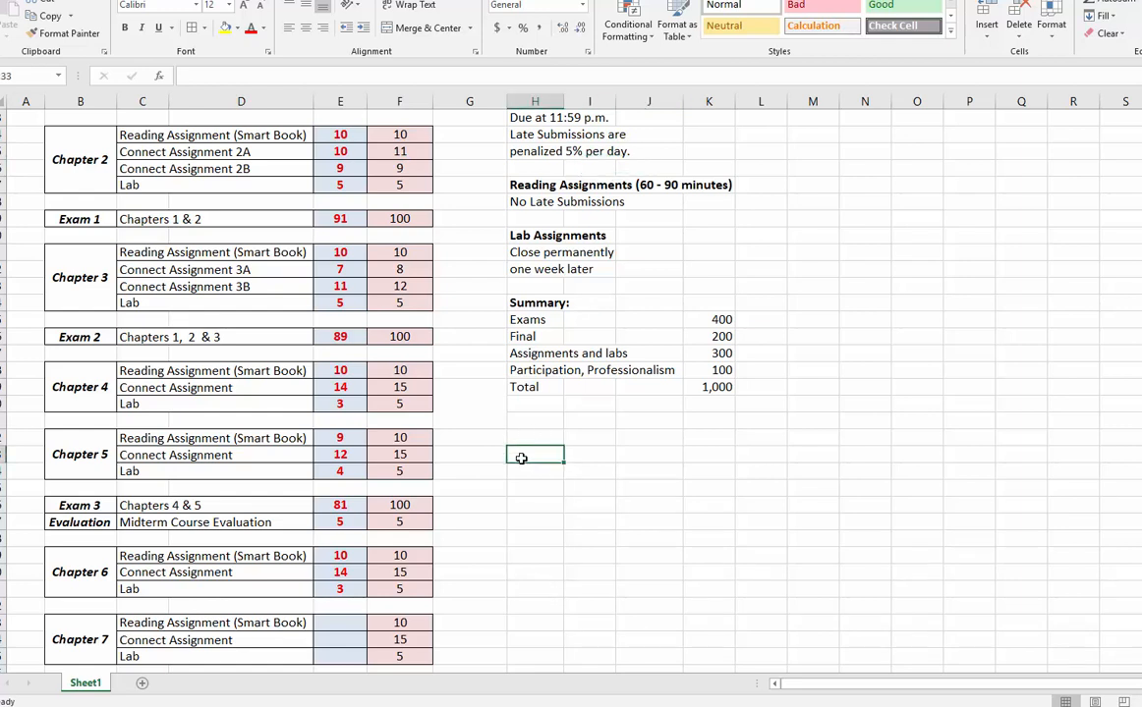
type("Average")
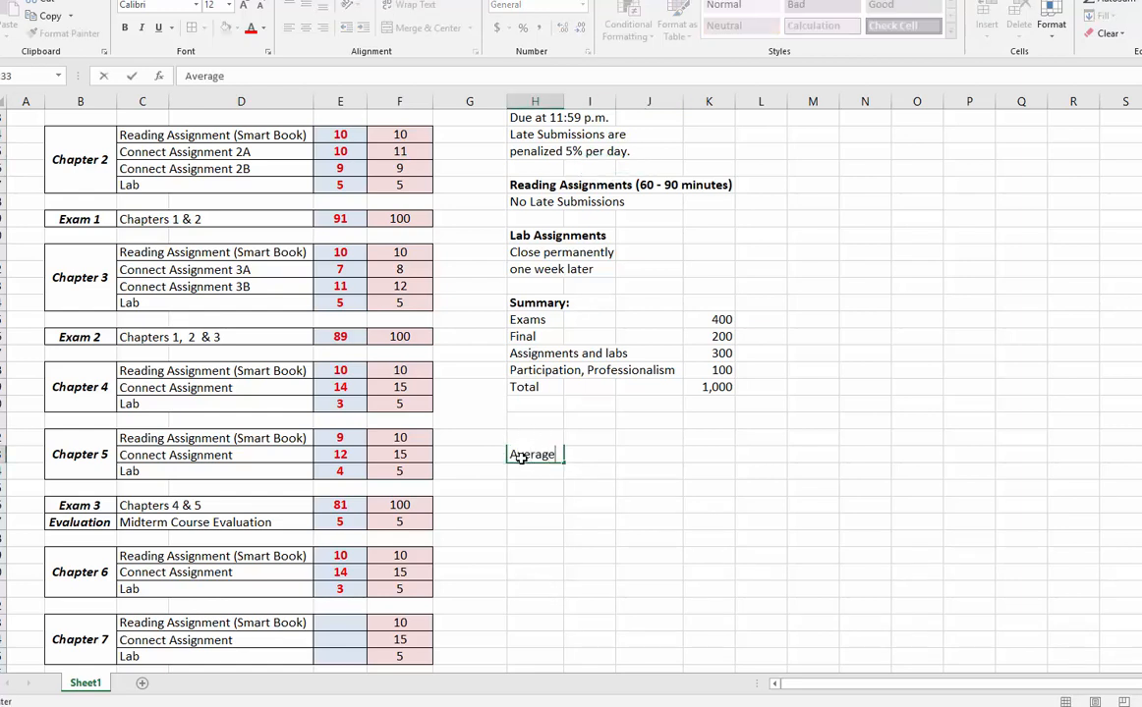
type(":")
Step: Enter a formula in H35 that references the earned Total Points in E69
left_click(524, 491)
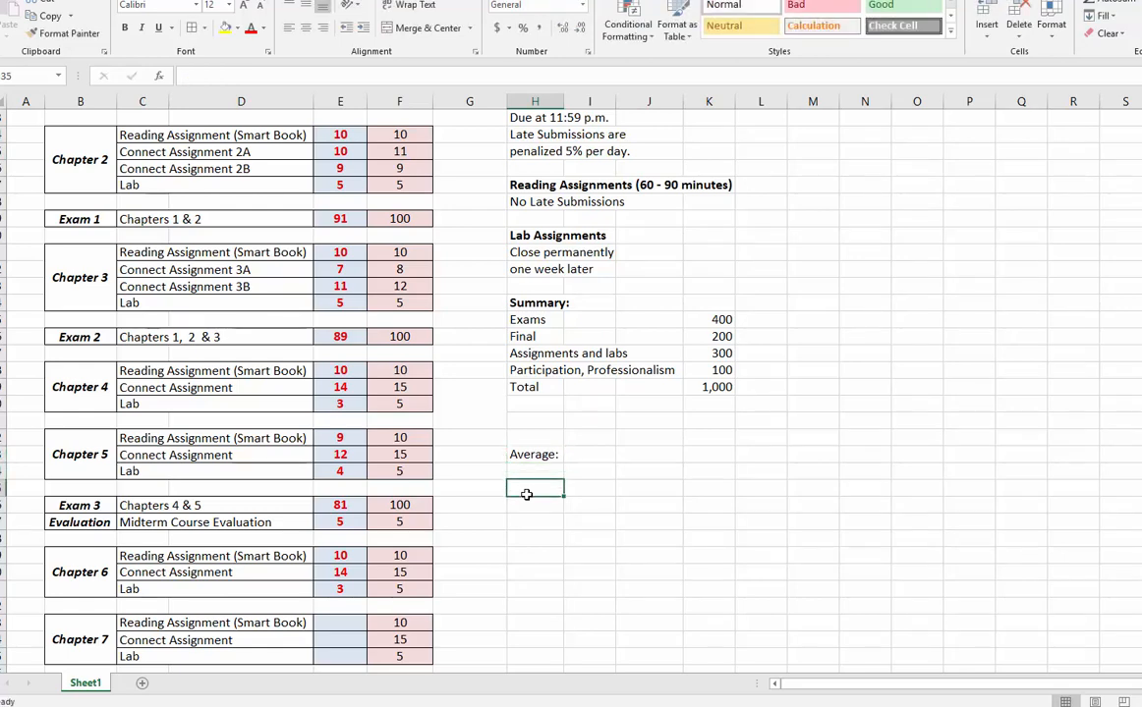
type("=")
scroll(423, 466, "down", 10)
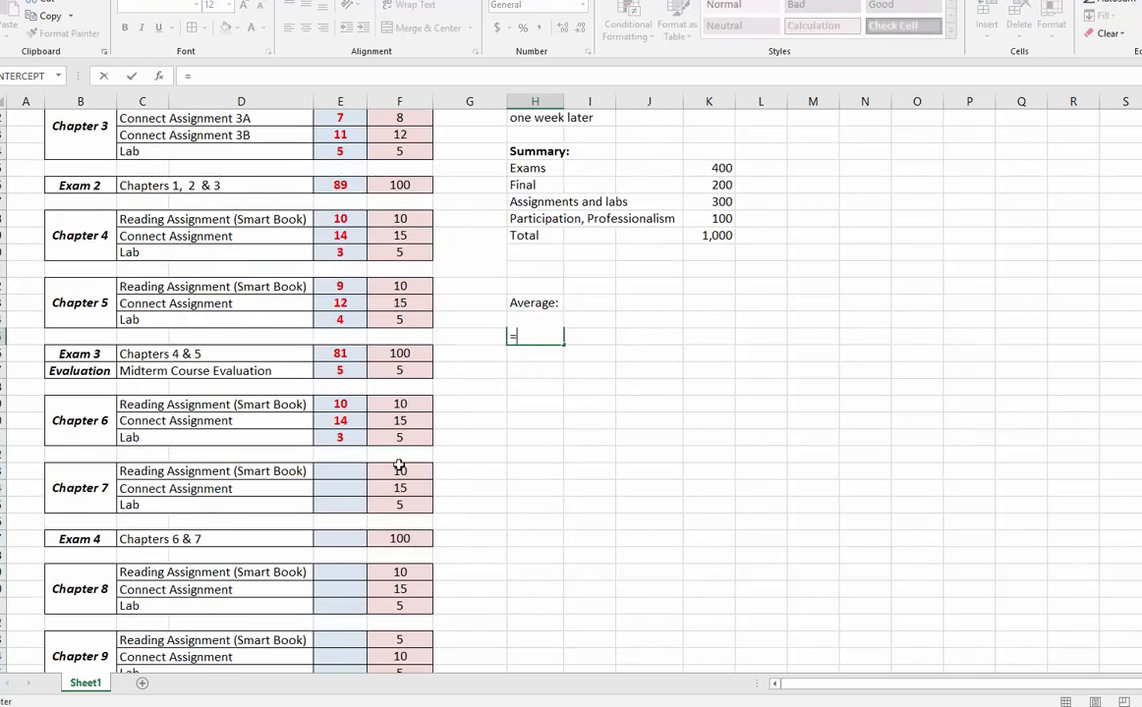
left_click(326, 555)
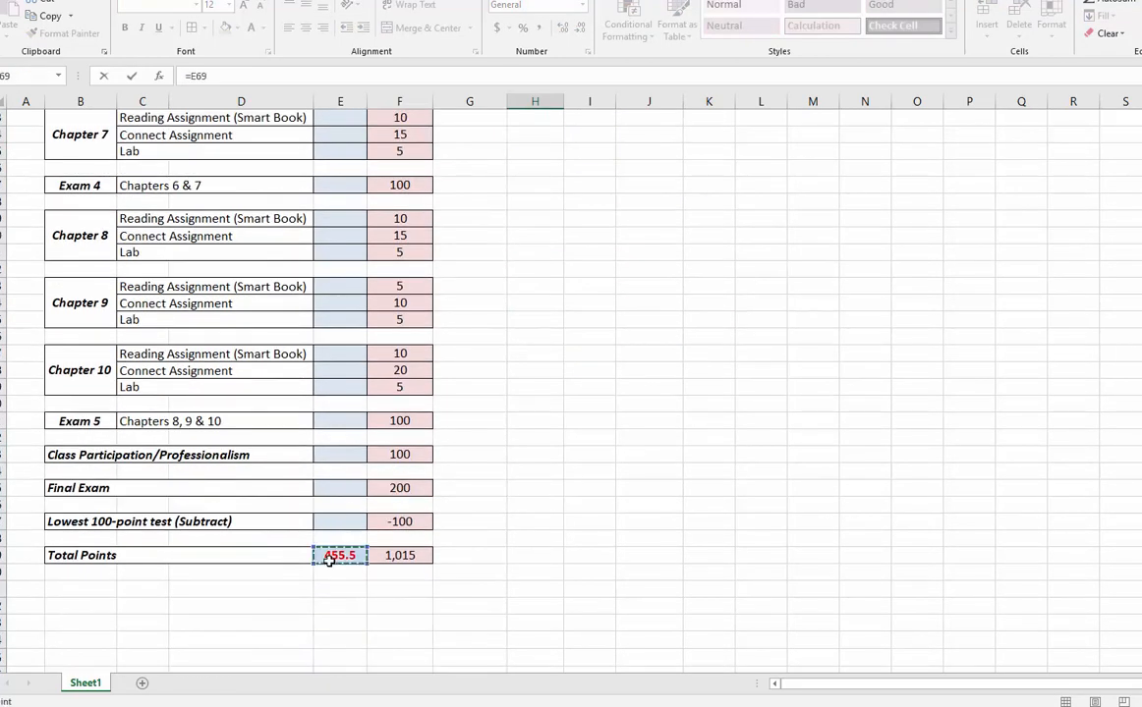
key("Return")
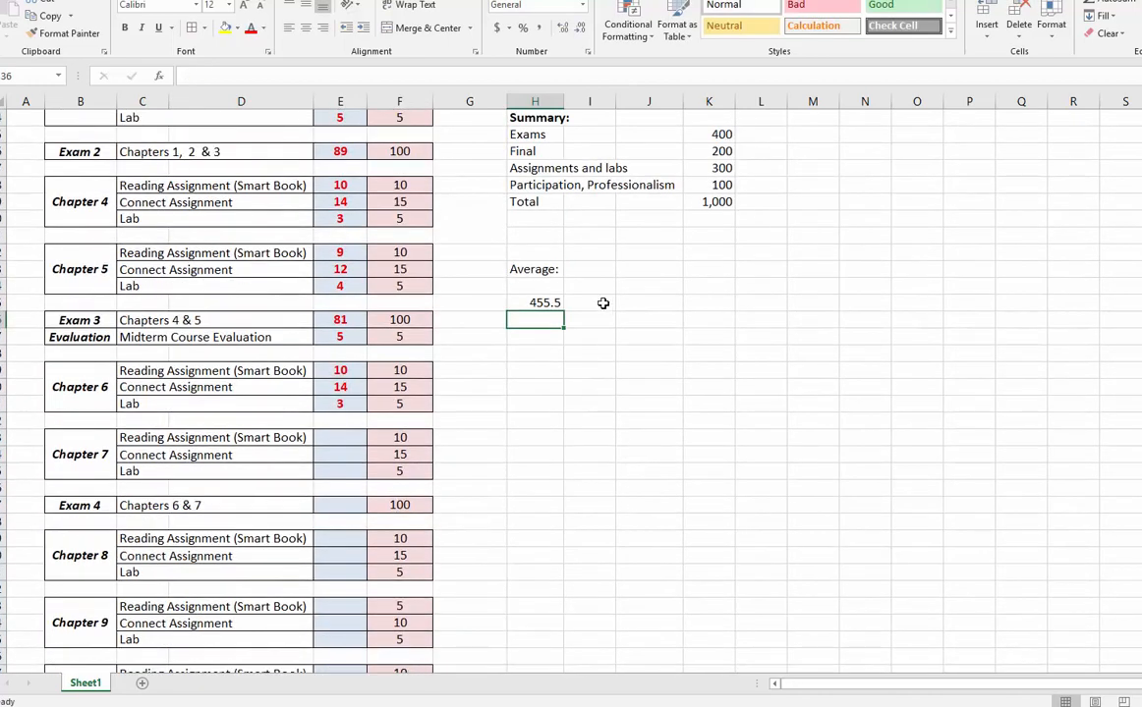
Step: Add the label "points earned to date" in I35 and "possible points to date" in I37
left_click(602, 302)
type("points e")
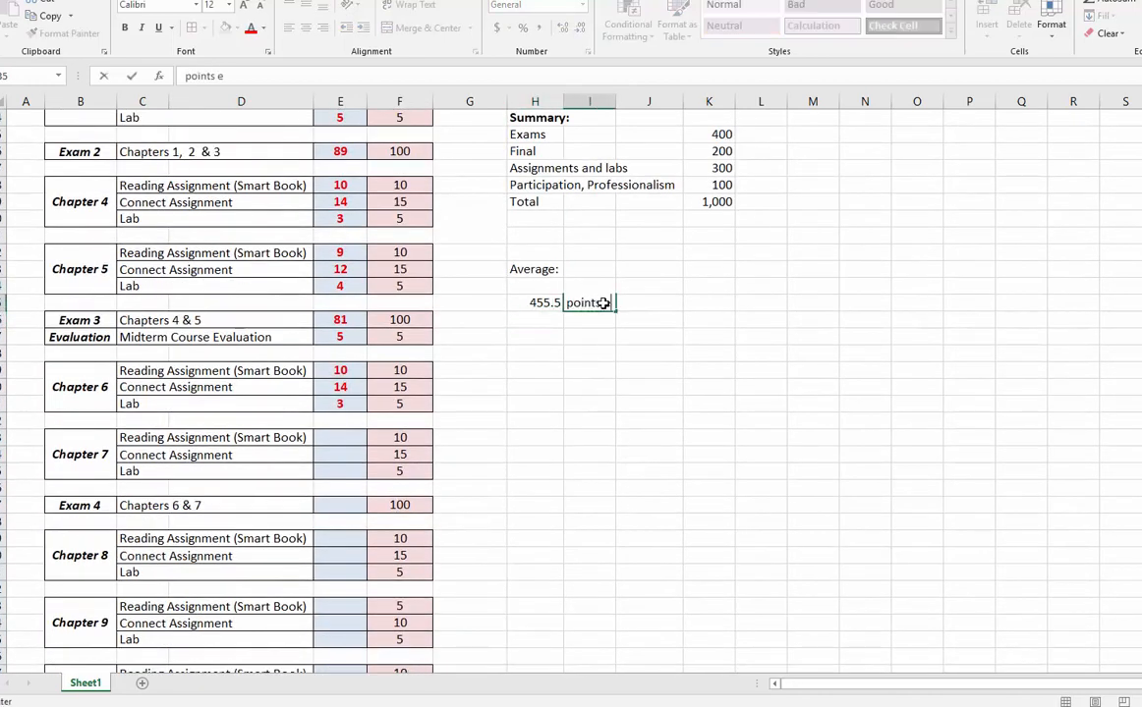
type("arned to date")
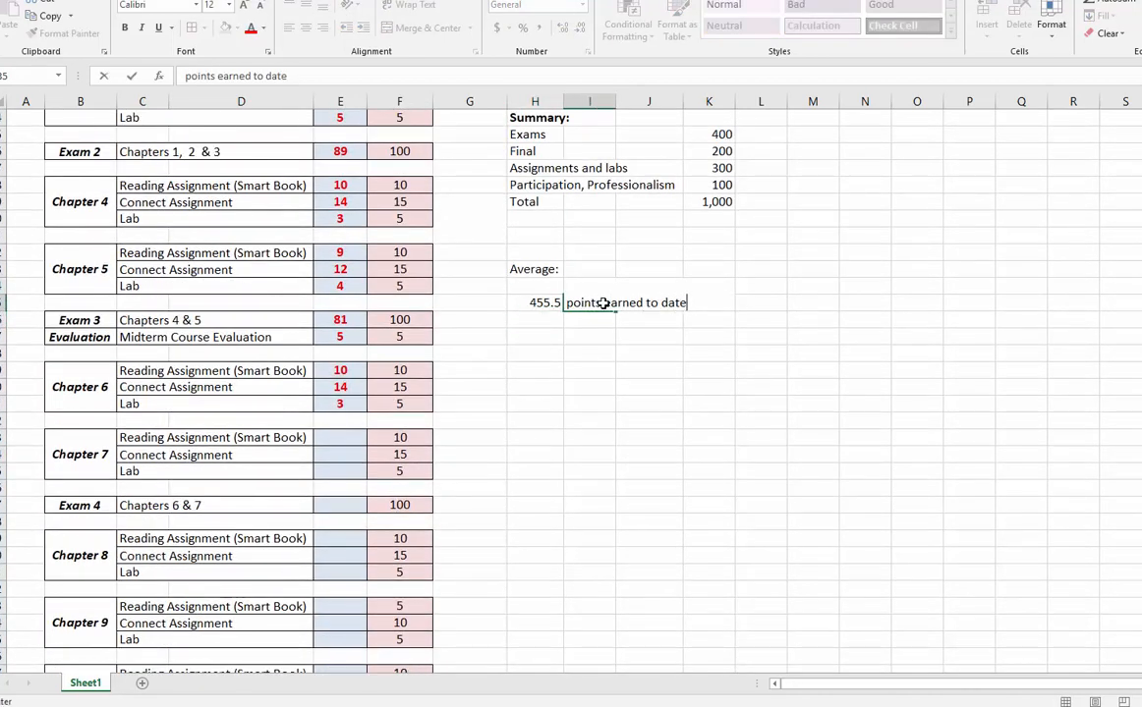
left_click(582, 337)
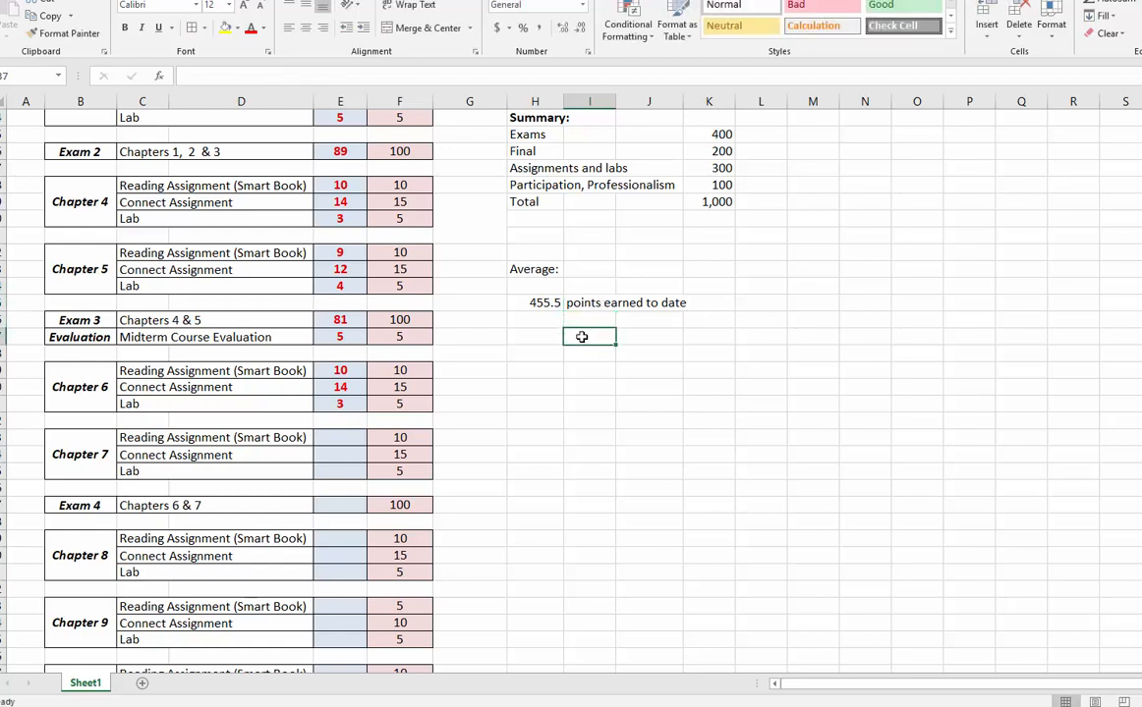
type("possible")
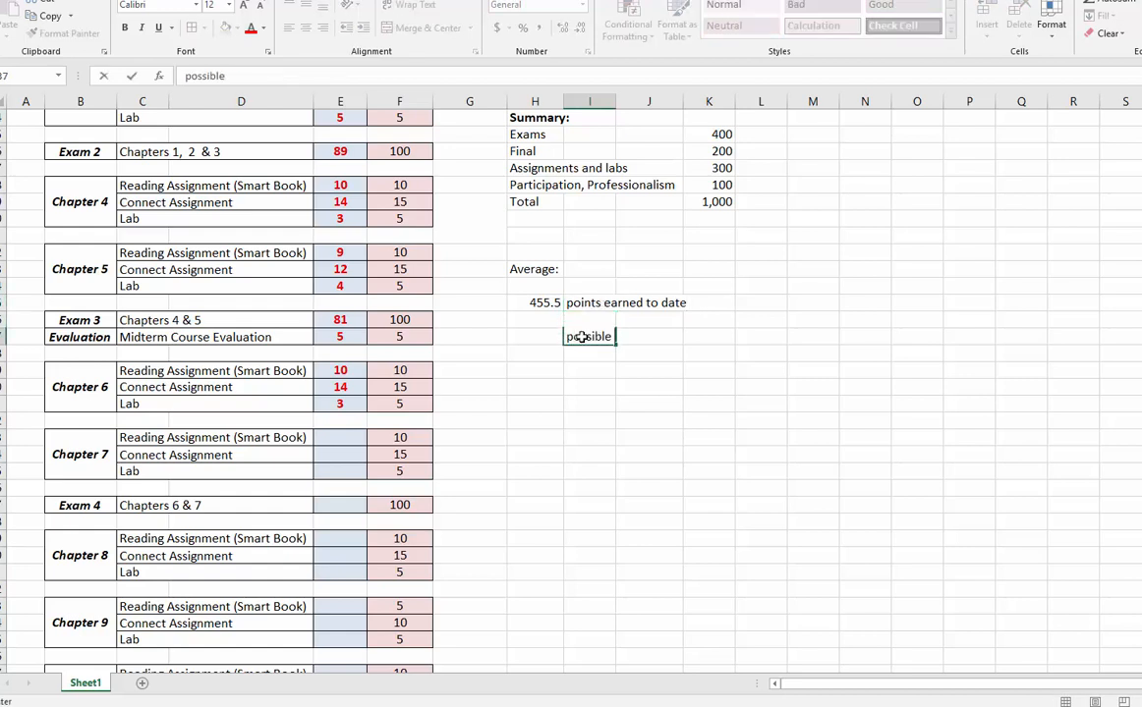
type(" points to date")
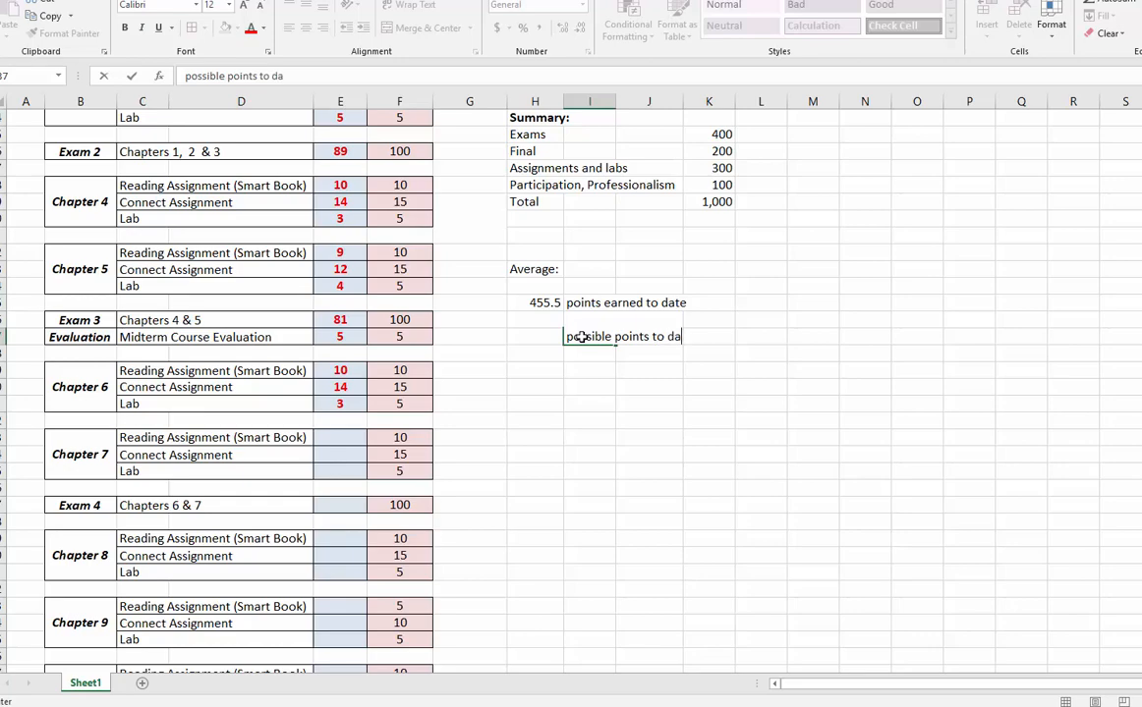
left_click(513, 416)
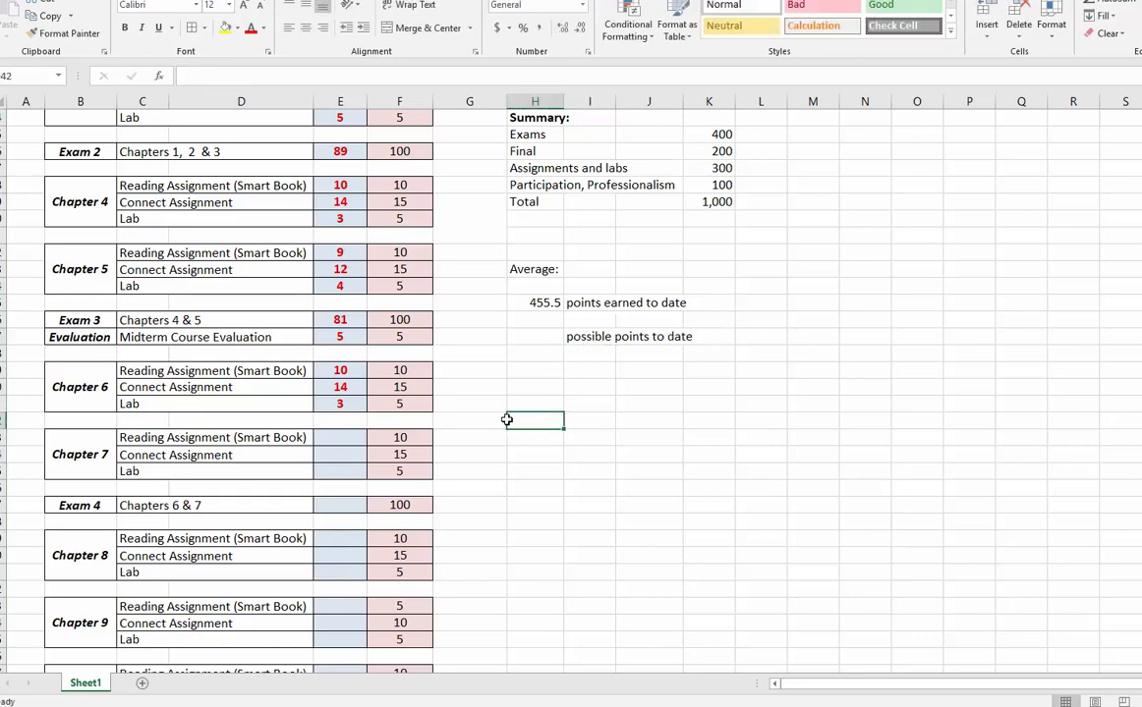
Step: Sum the possible points from Orientation through the Chapter 6 lab in cell H37
scroll(485, 408, "up", 4)
scroll(484, 408, "up", 4)
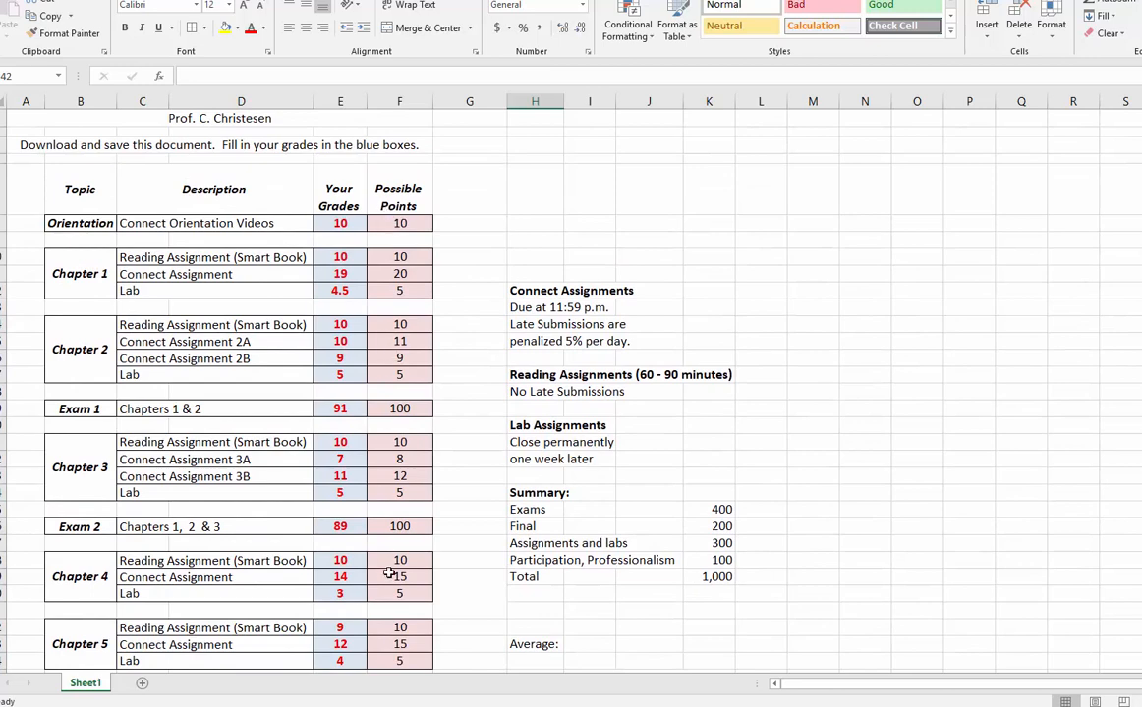
scroll(398, 615, "down", 3)
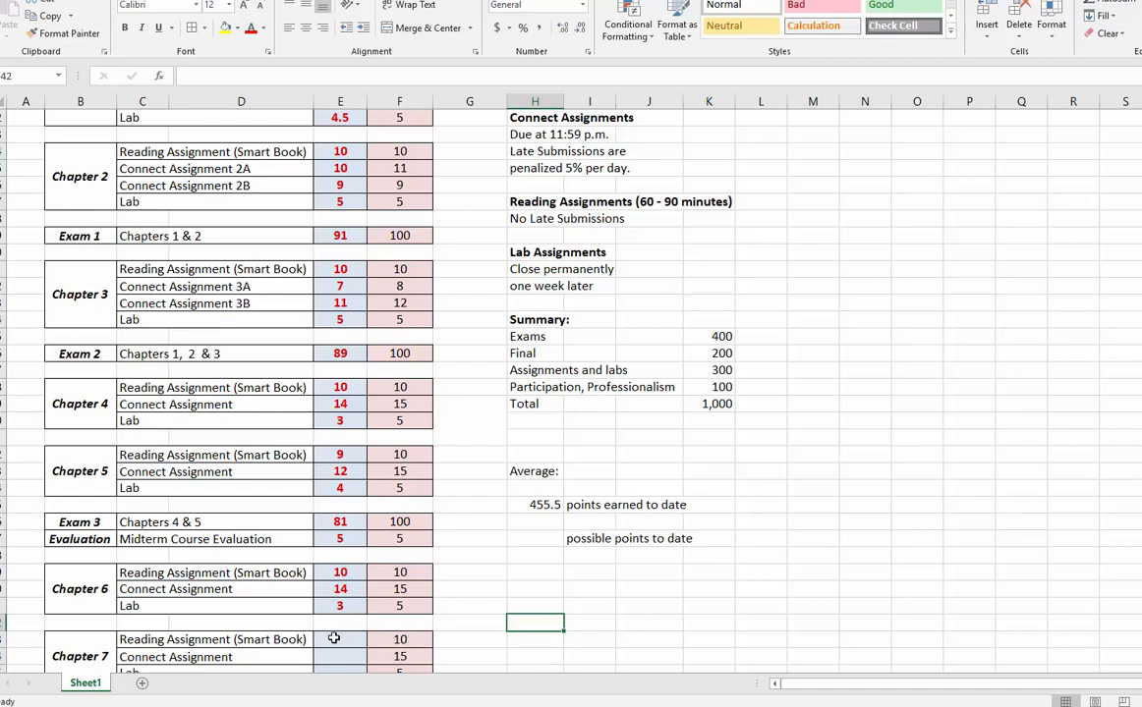
left_click(529, 541)
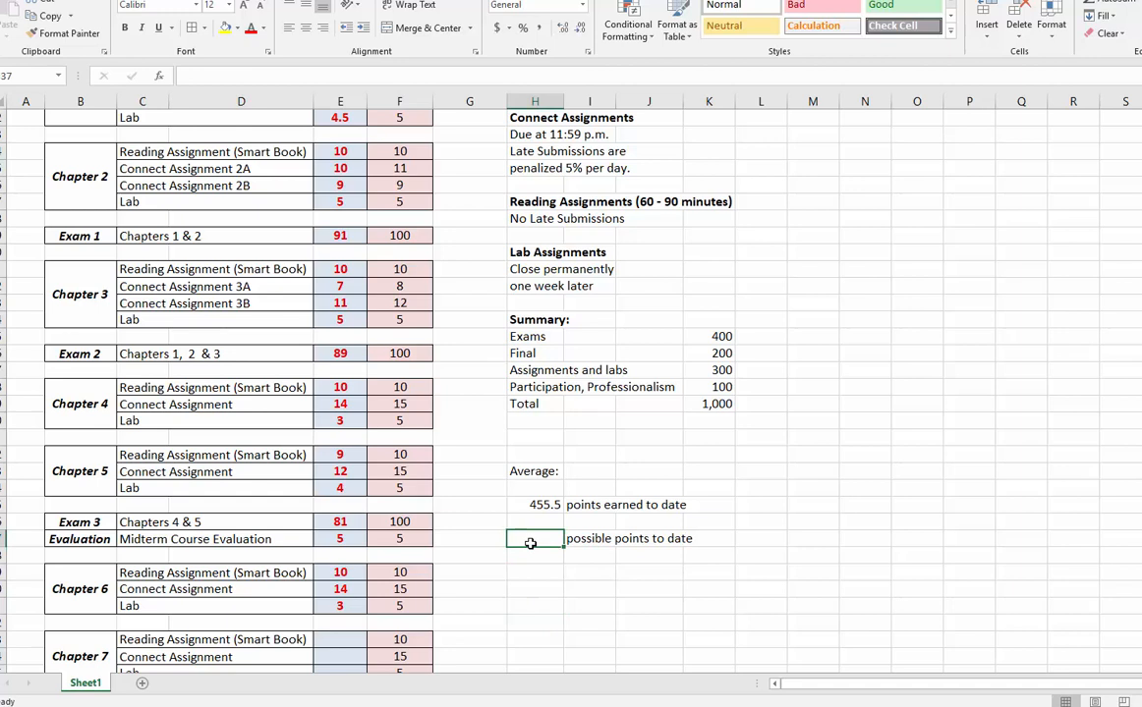
left_click(1103, 6)
left_click_drag(399, 605, 402, 198)
key("Return")
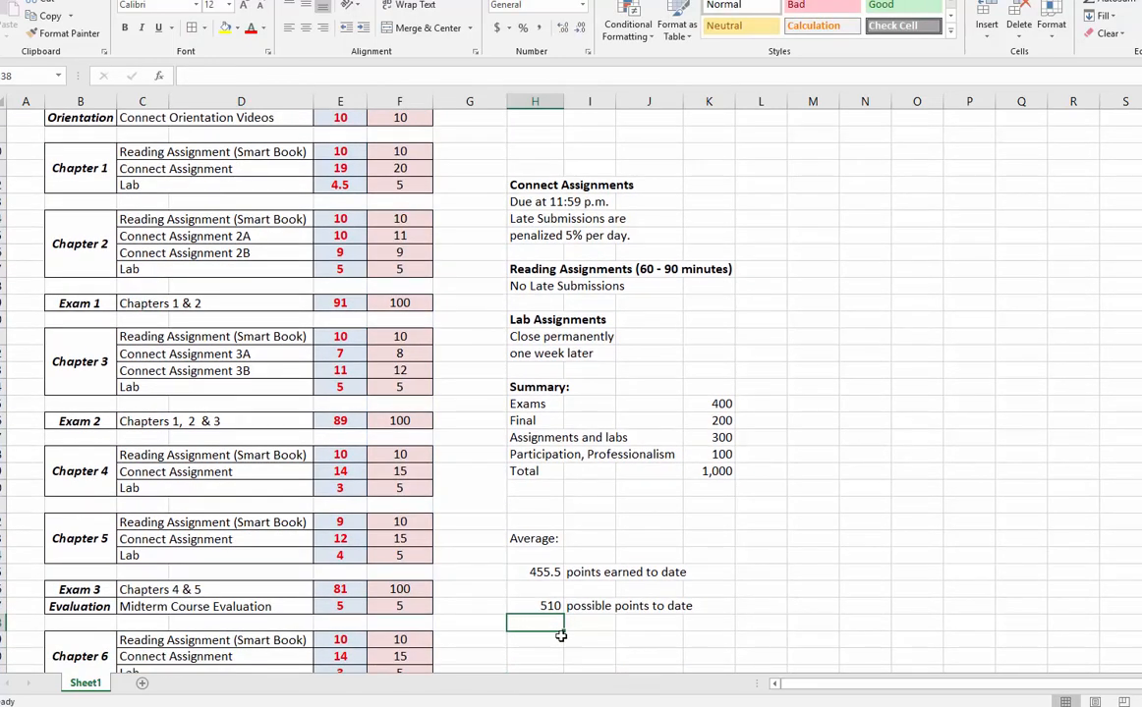
Step: Calculate the average in H39 by dividing the points earned in H35 by the possible points in H37
key("Down")
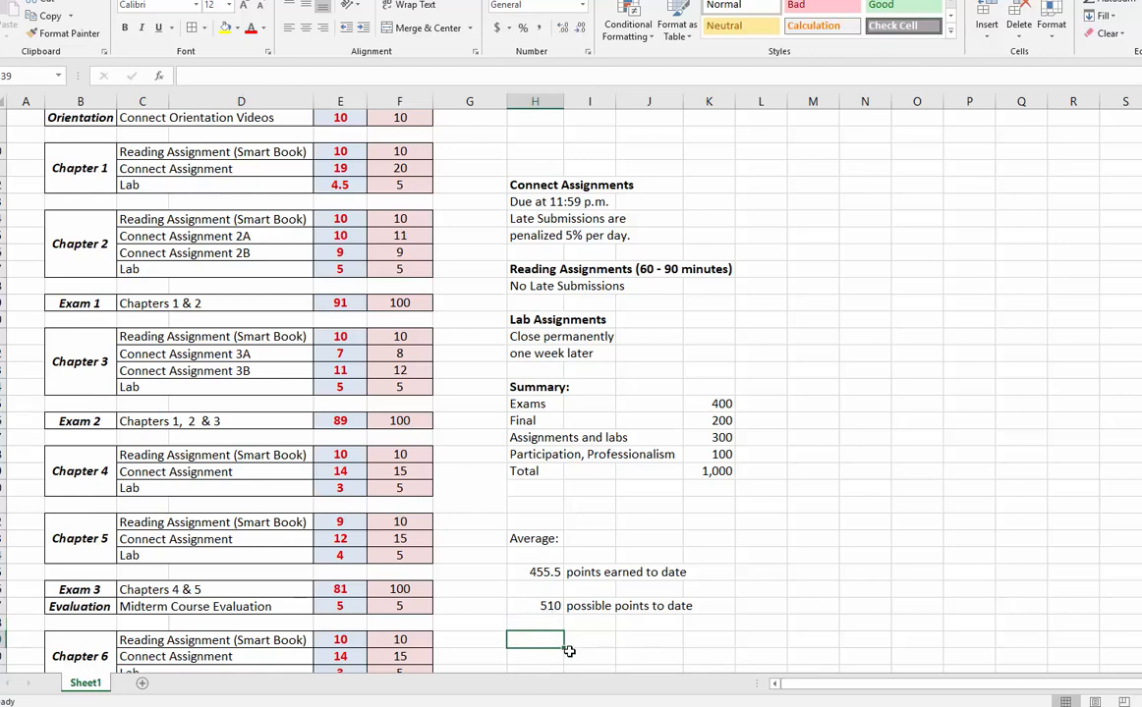
type("=")
left_click(542, 571)
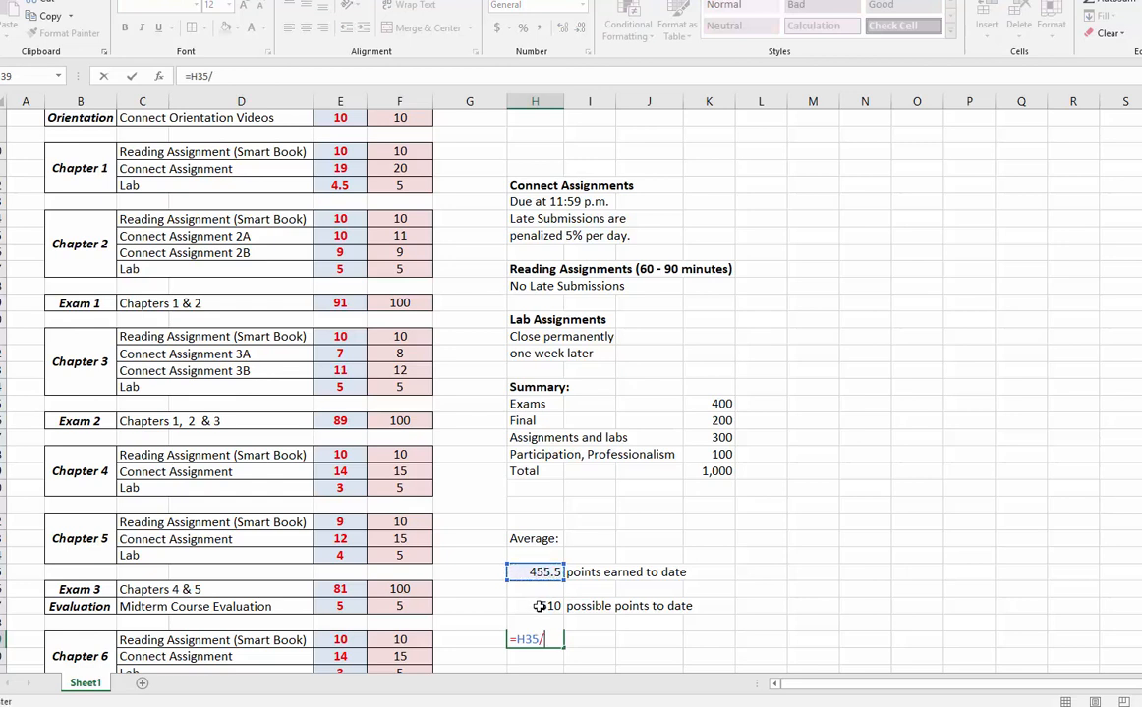
type("/")
left_click(521, 607)
key("Return")
Step: Add the label "average" in cell I39 beside the calculated ratio
left_click(599, 640)
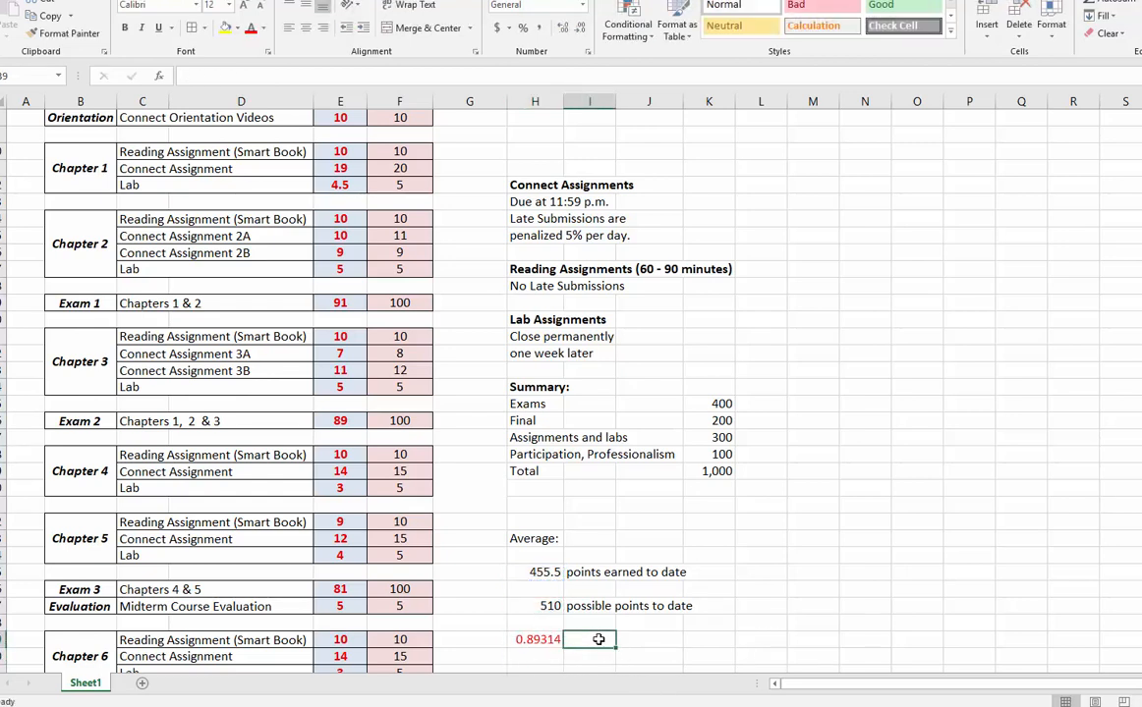
type("avea")
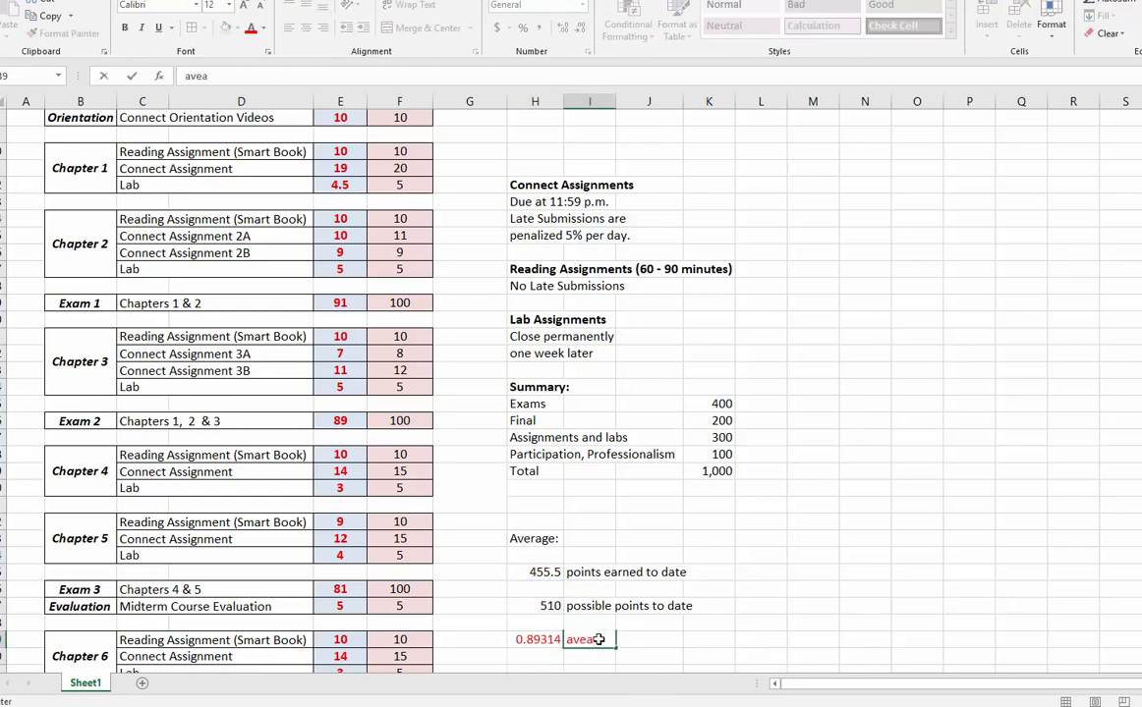
key("BackSpace")
type("rage")
left_click(746, 573)
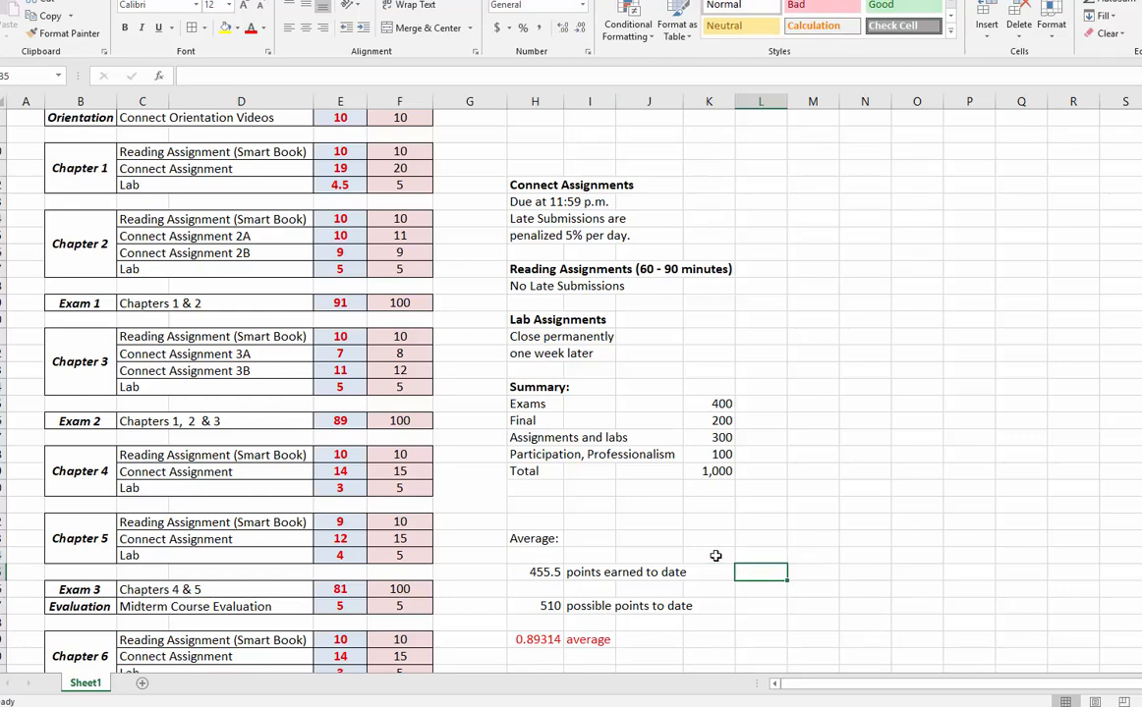
Step: Try a score of 0 for Exam 4, review the rows down to Total Points, and clear that score again
scroll(854, 529, "down", 2)
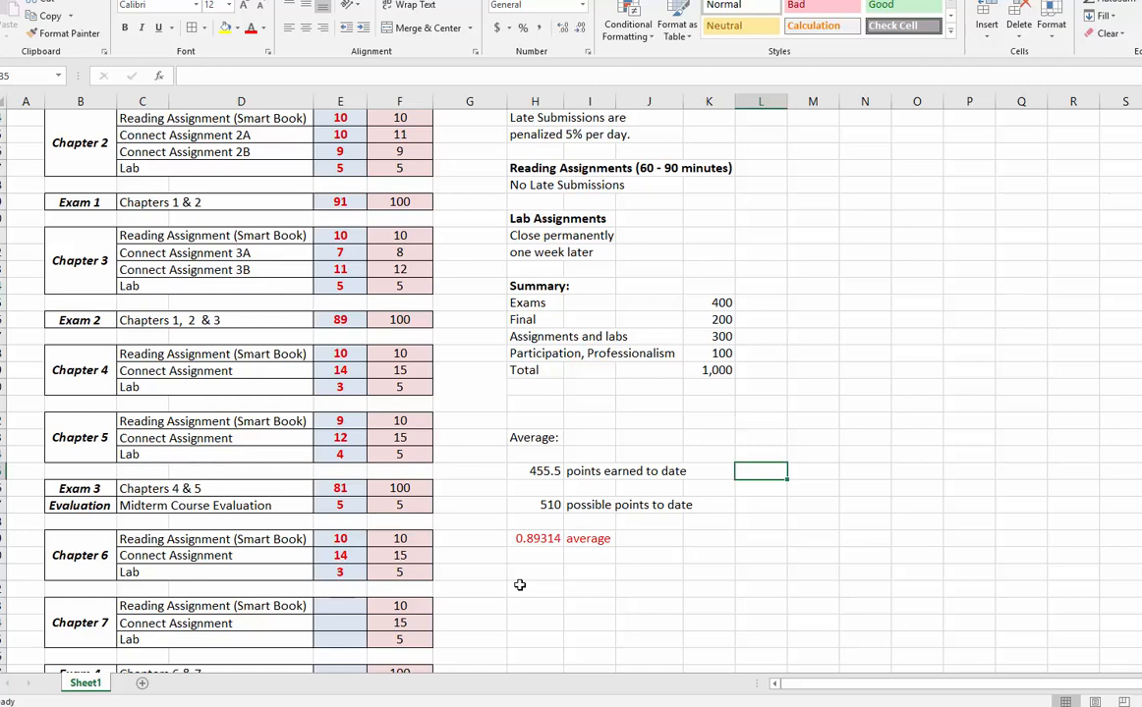
scroll(519, 585, "down", 5)
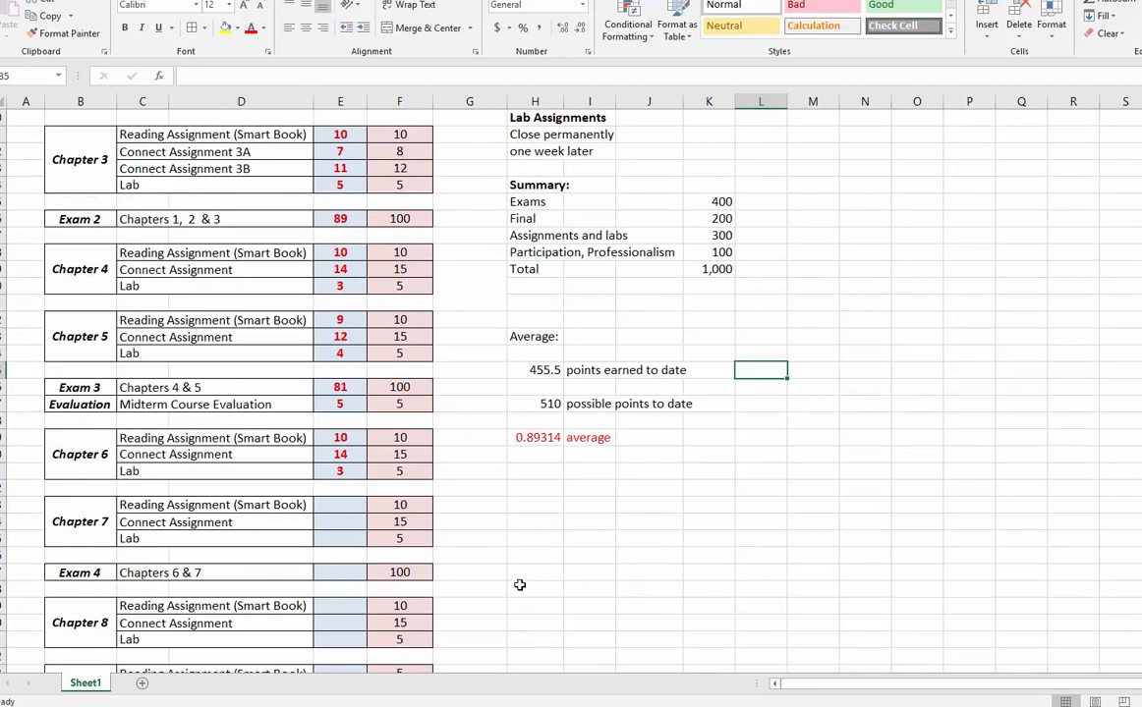
scroll(519, 585, "down", 5)
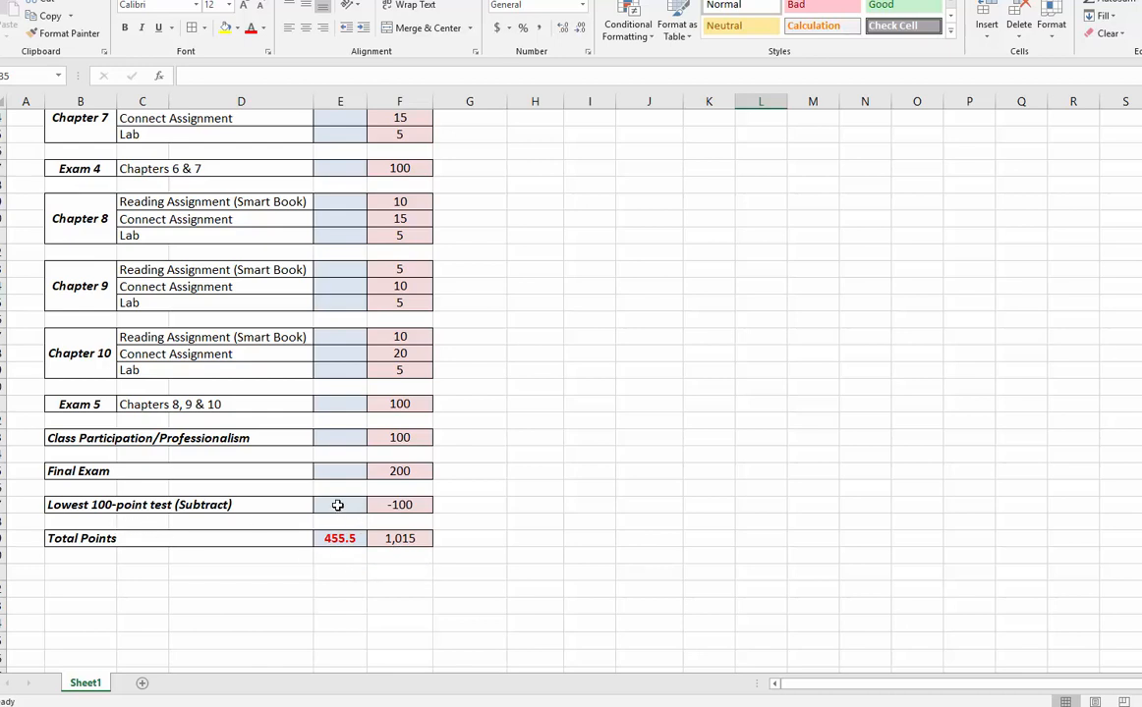
scroll(549, 524, "up", 6)
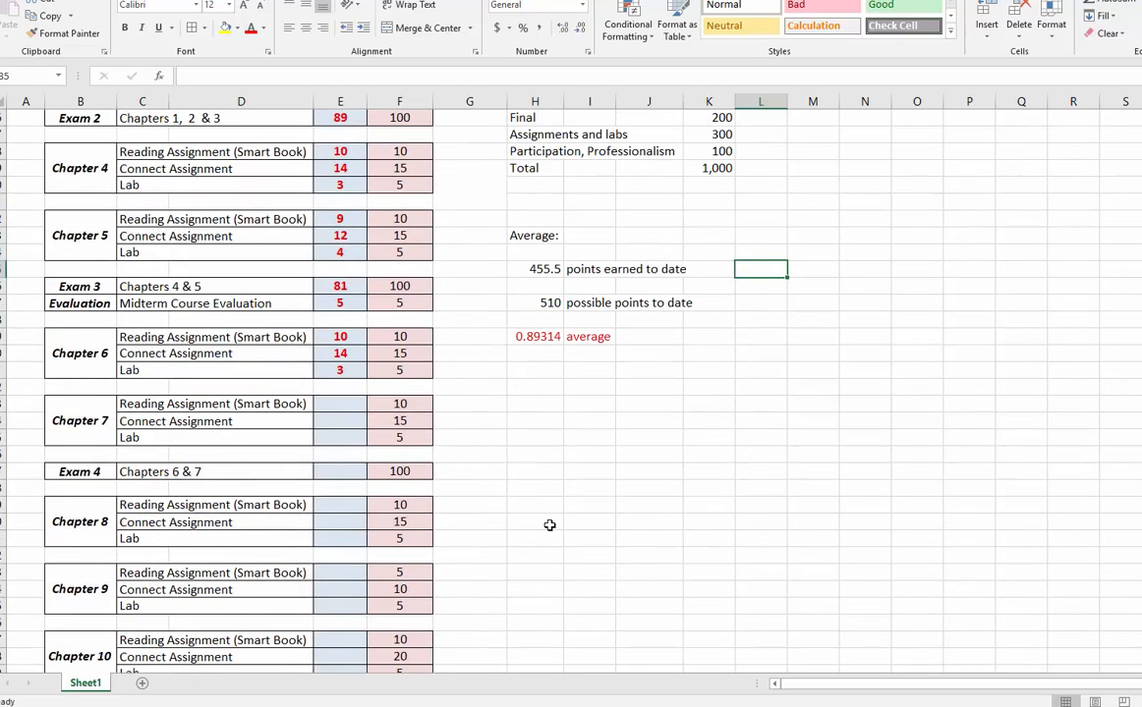
left_click(331, 472)
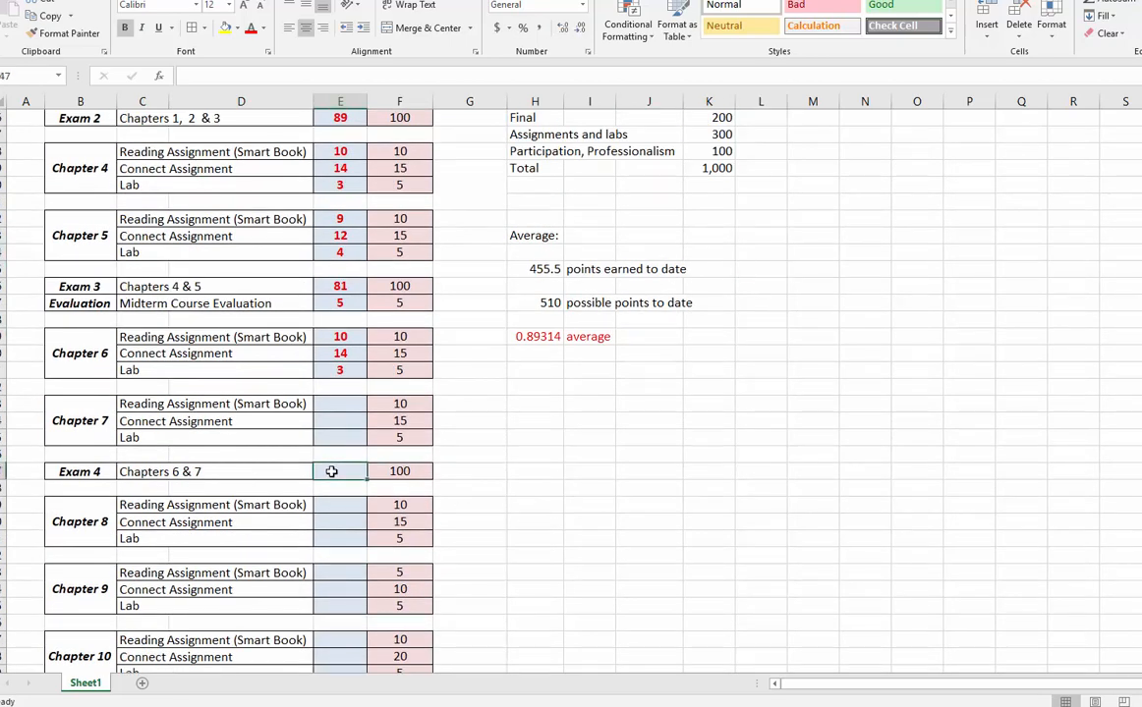
type("0")
left_click(587, 452)
scroll(511, 494, "down", 4)
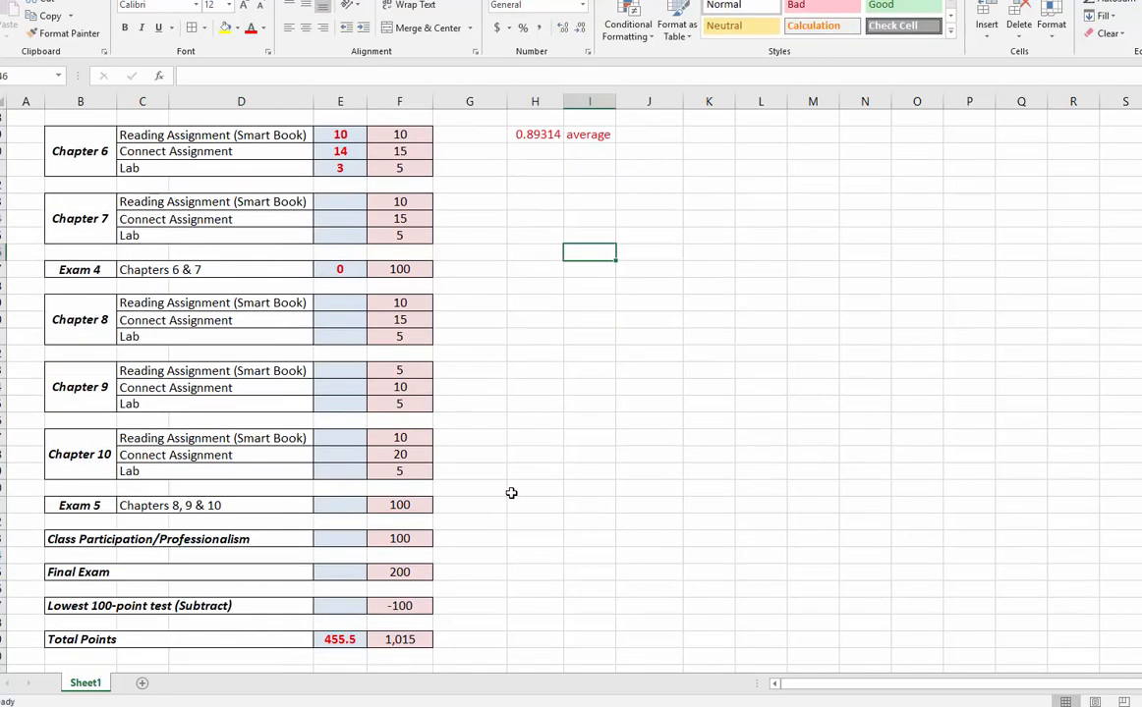
scroll(511, 493, "down", 3)
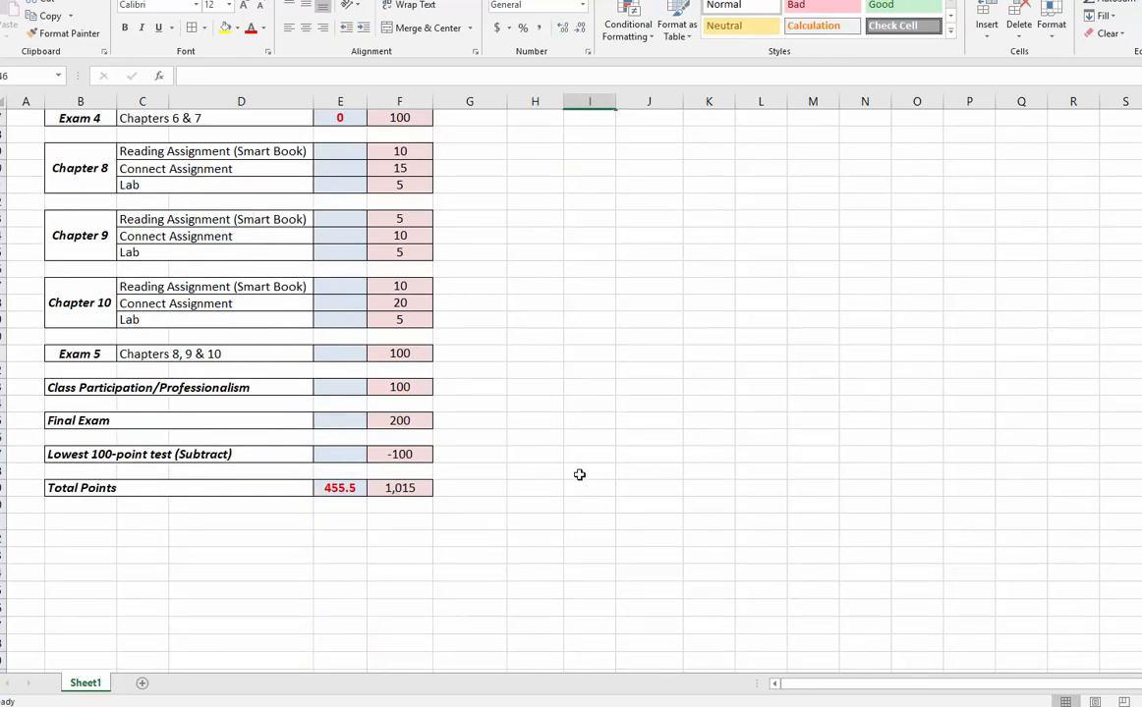
scroll(579, 475, "up", 8)
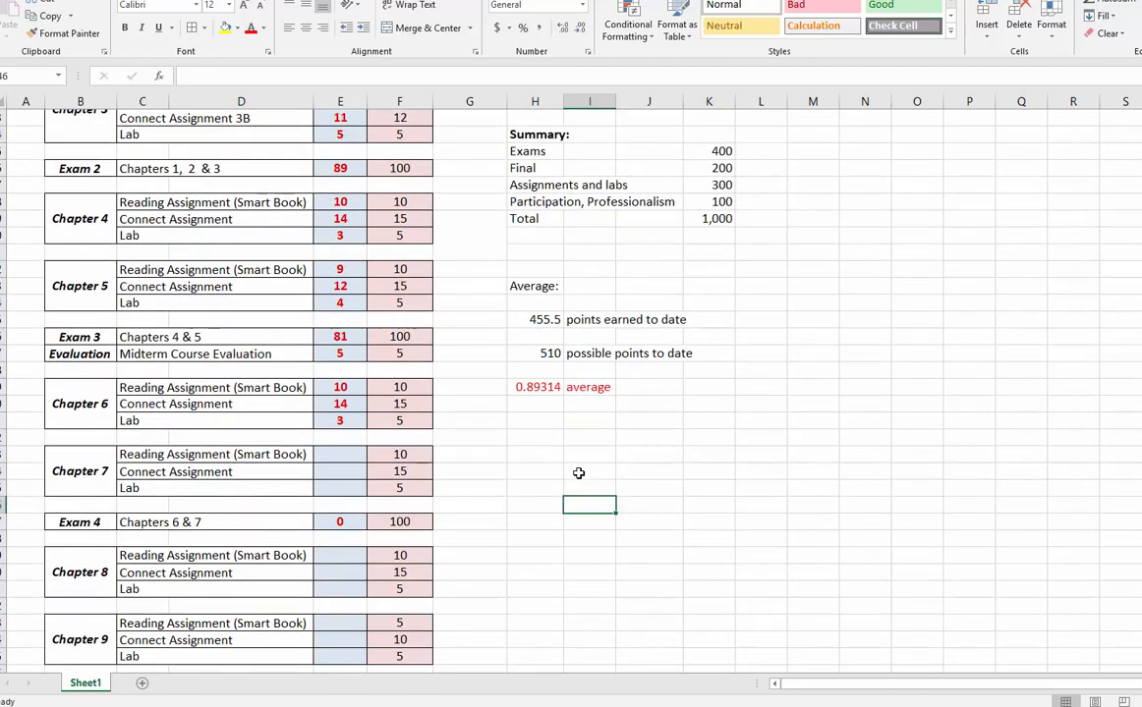
left_click(329, 522)
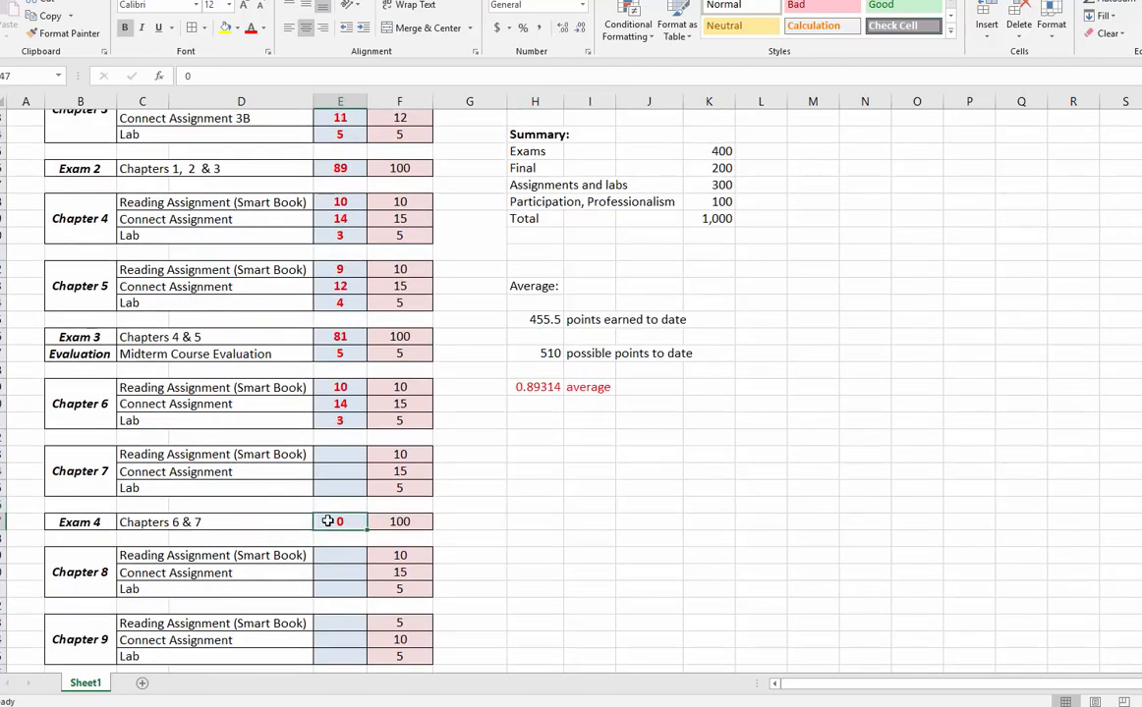
key("Delete")
Step: Enter the lowest exam score, the 81 from Exam 3, as -81 in the Lowest 100-point test (Subtract) row
scroll(531, 492, "down", 4)
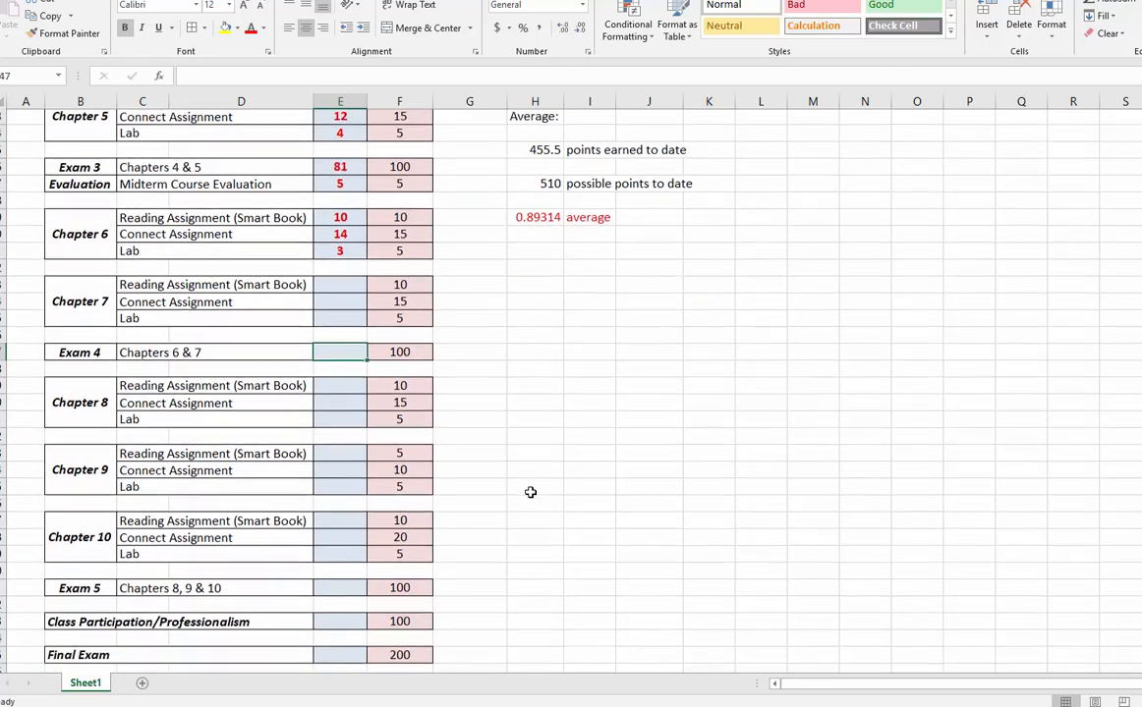
scroll(531, 492, "down", 2)
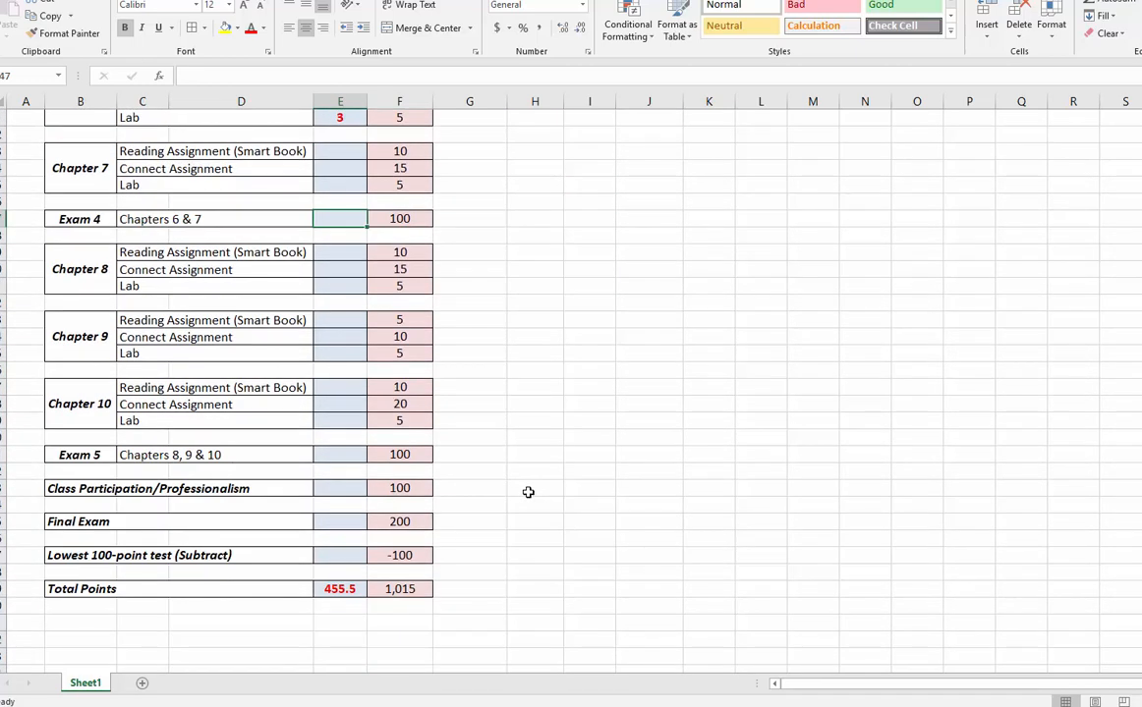
left_click(348, 556)
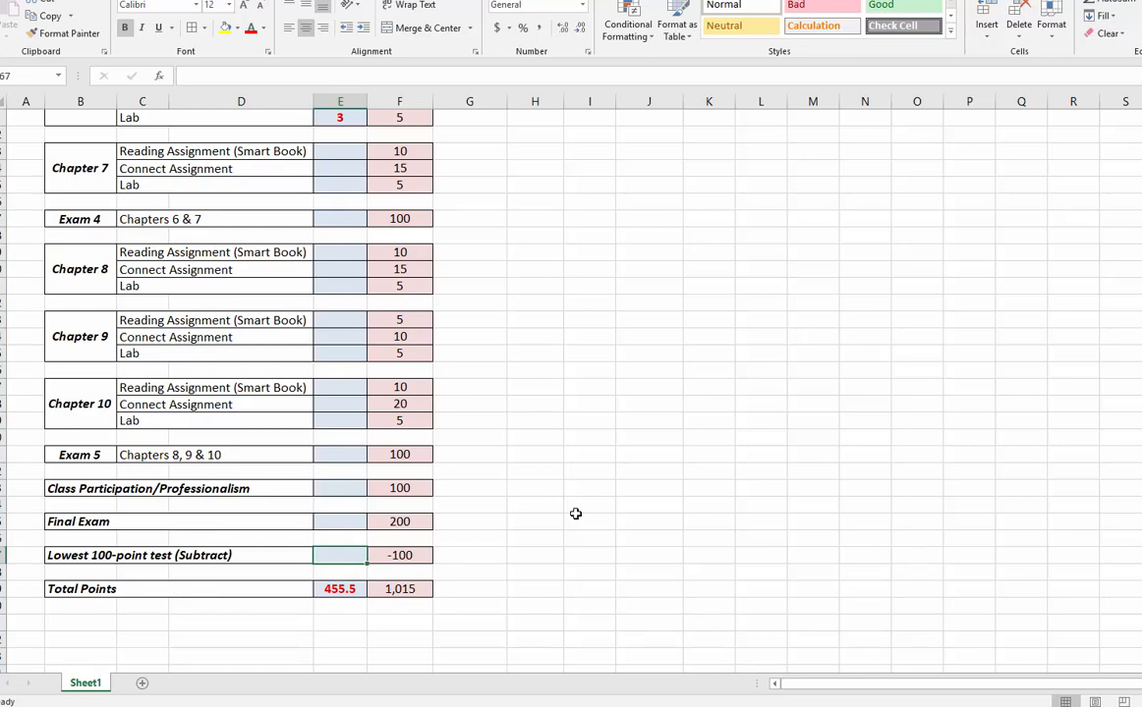
scroll(576, 514, "up", 8)
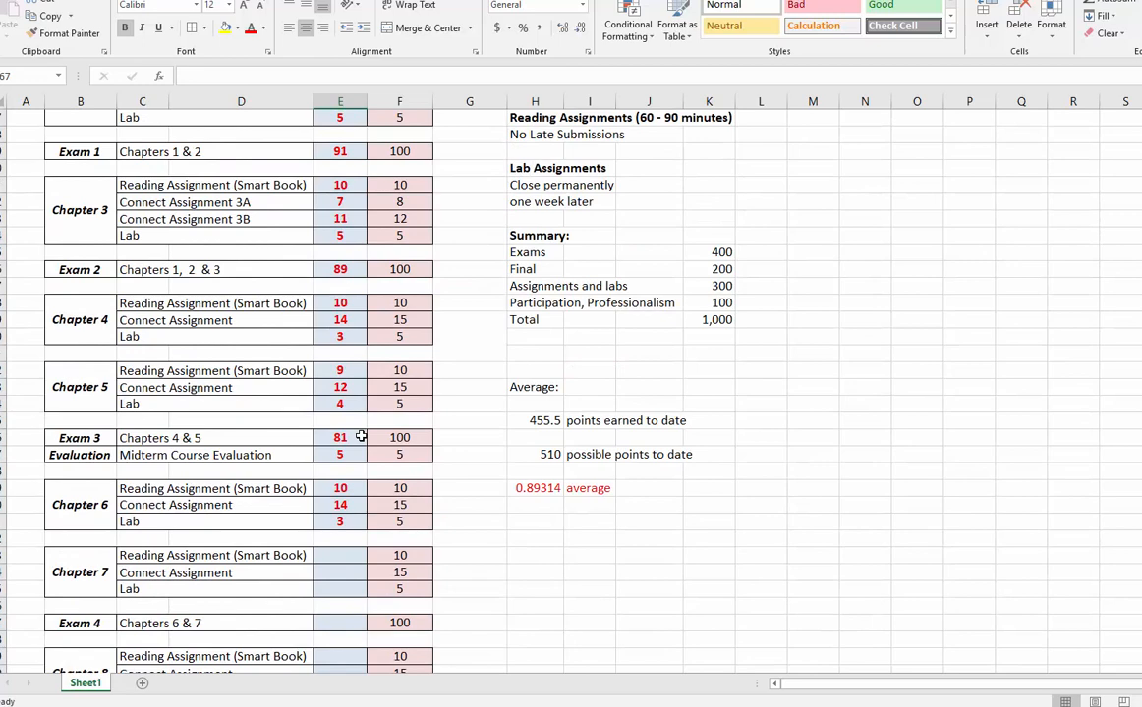
scroll(361, 436, "up", 1)
scroll(370, 438, "down", 9)
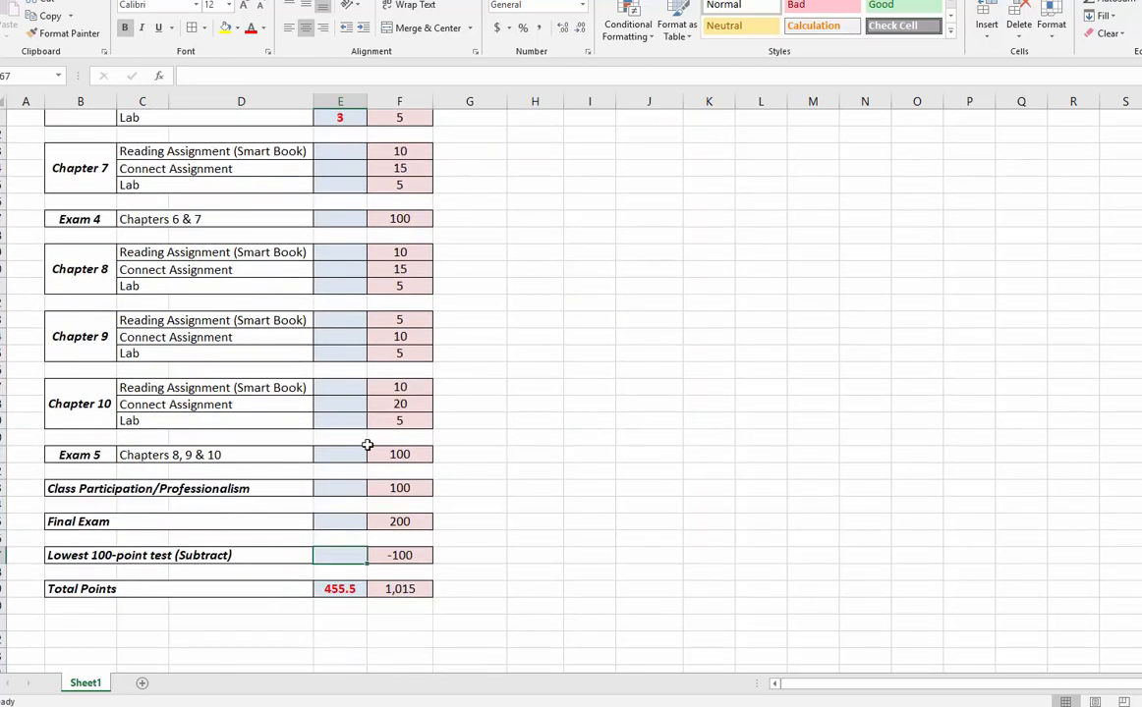
type("-81")
key("Return")
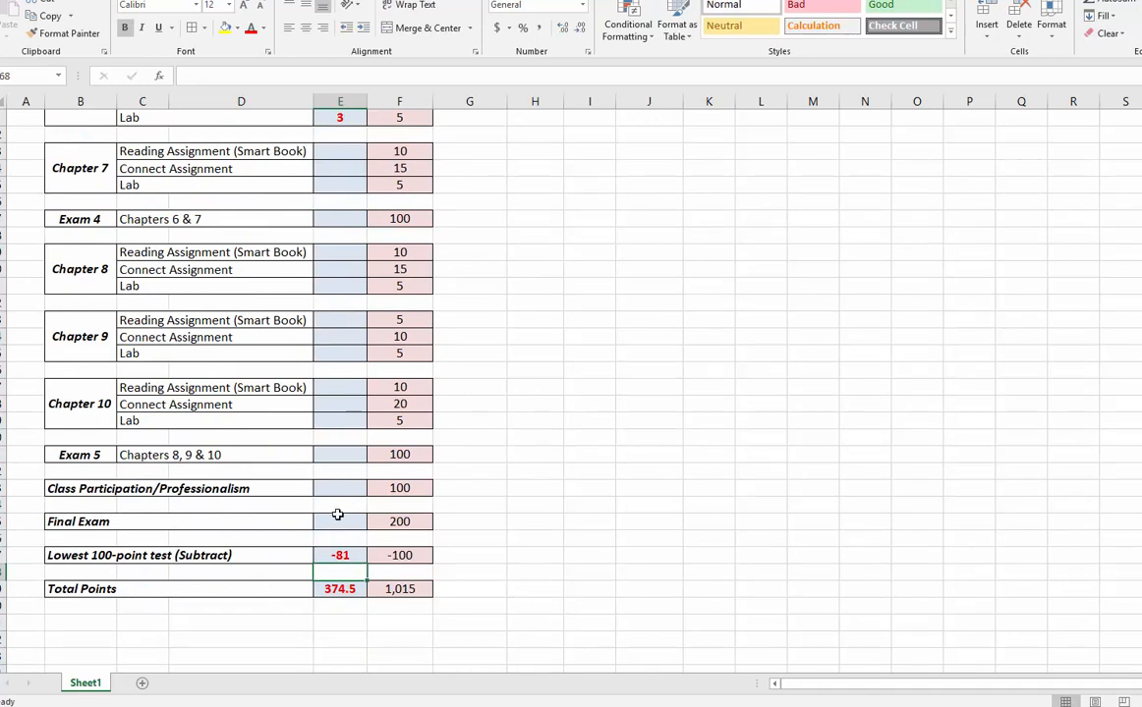
Step: Enter 10 as both the earned and the possible points for the Chapter 7 reading assignment
left_click(341, 155)
type("10")
key("Tab")
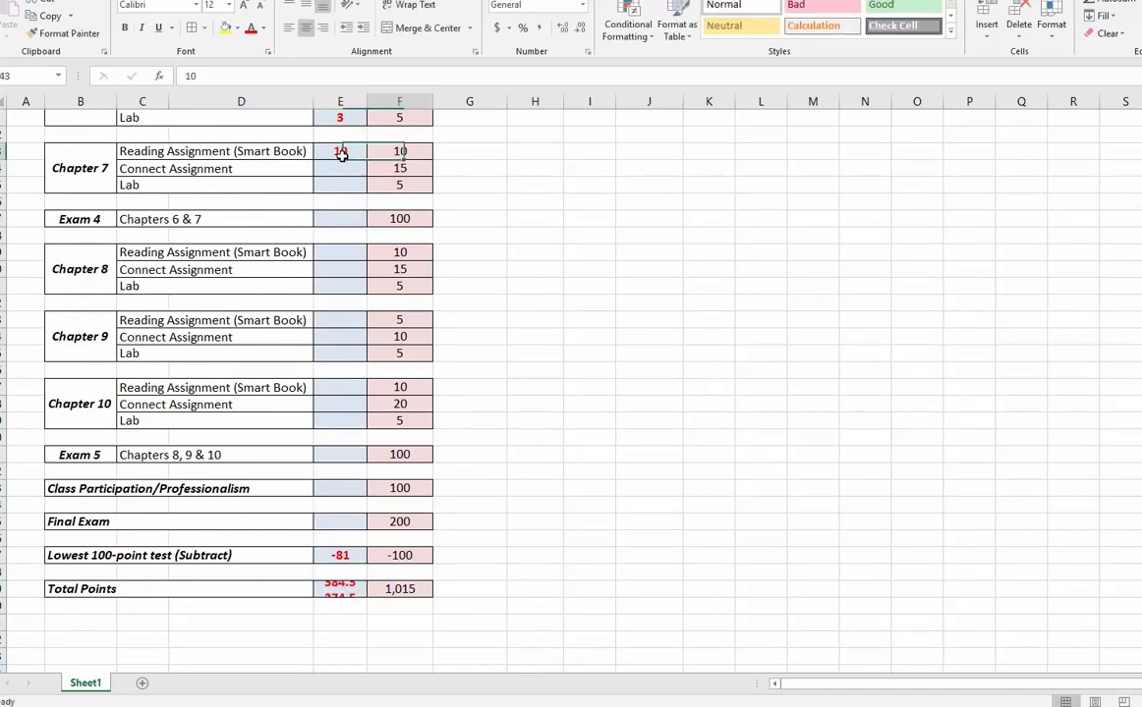
type("1")
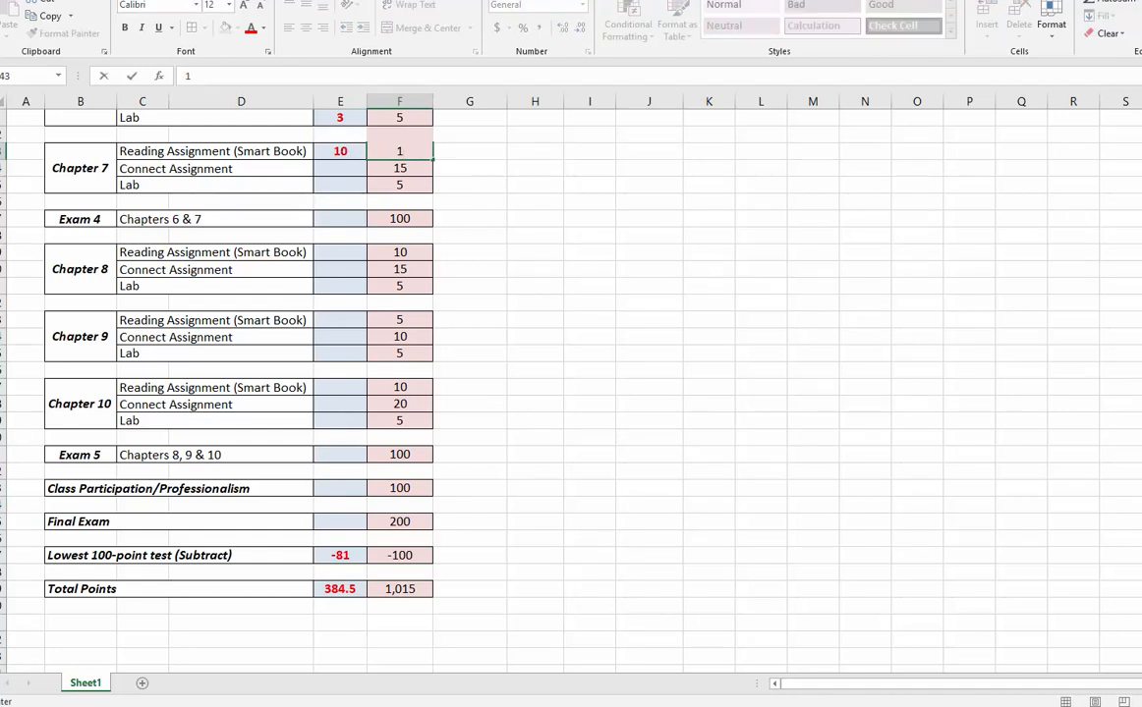
type("0")
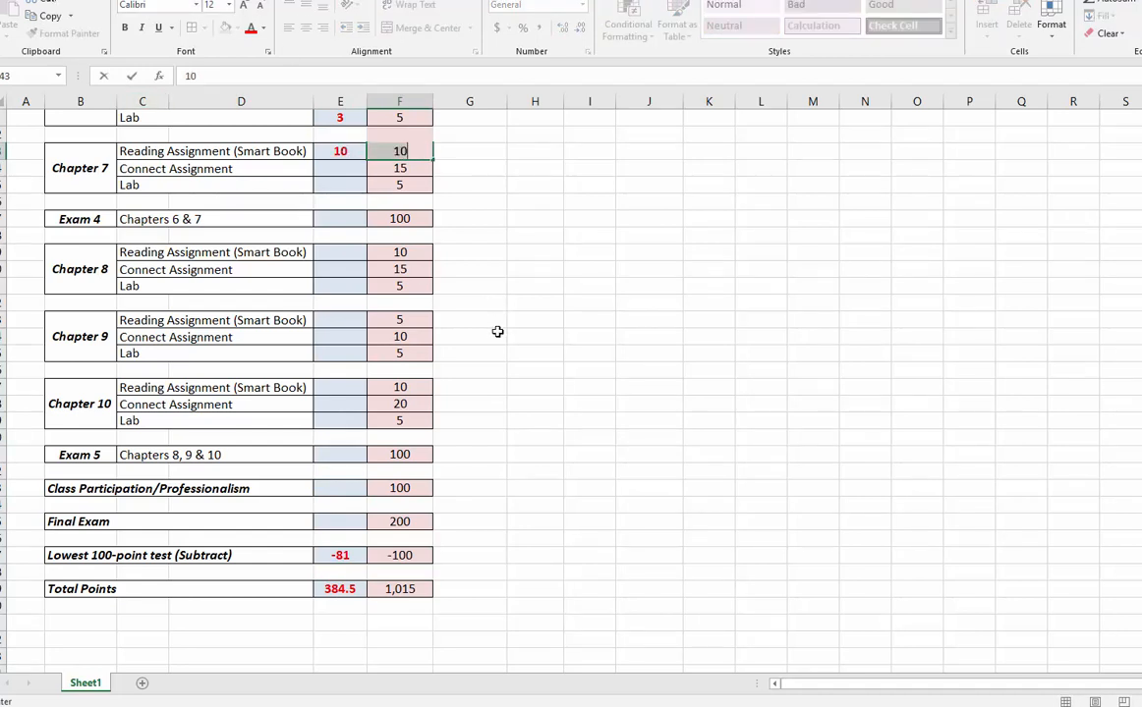
left_click(512, 359)
Step: Enter 15 earned points for the Chapter 7 Connect Assignment and 5 for the Chapter 7 lab
left_click(339, 168)
type("15")
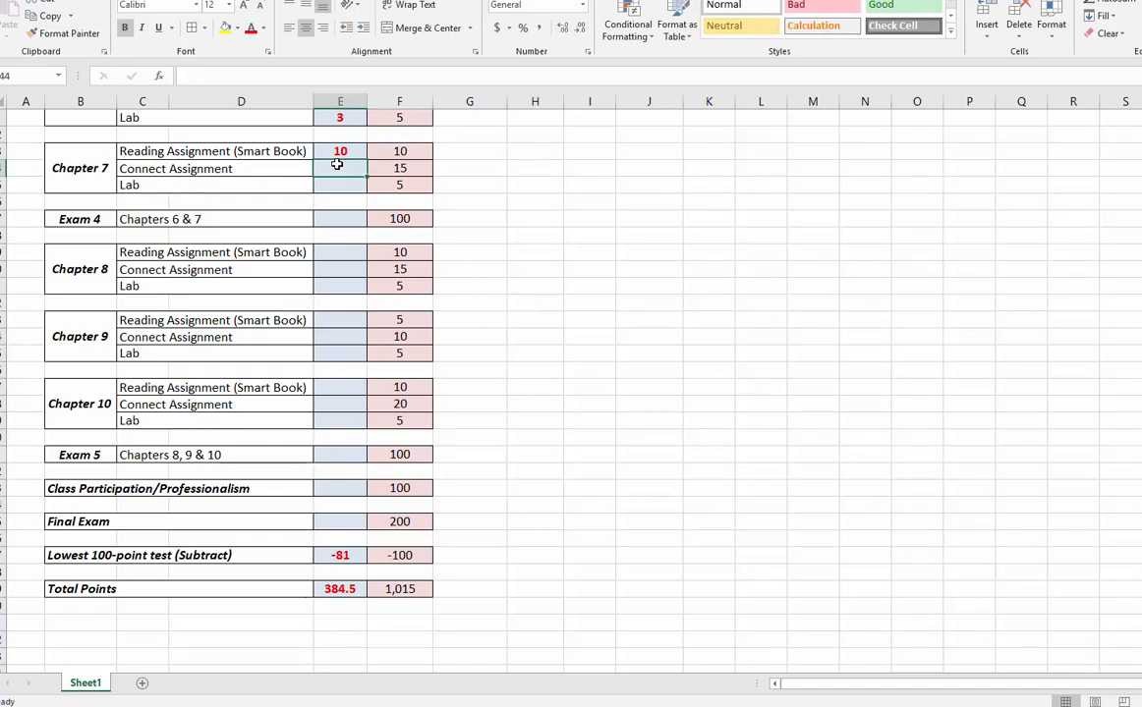
key("Return")
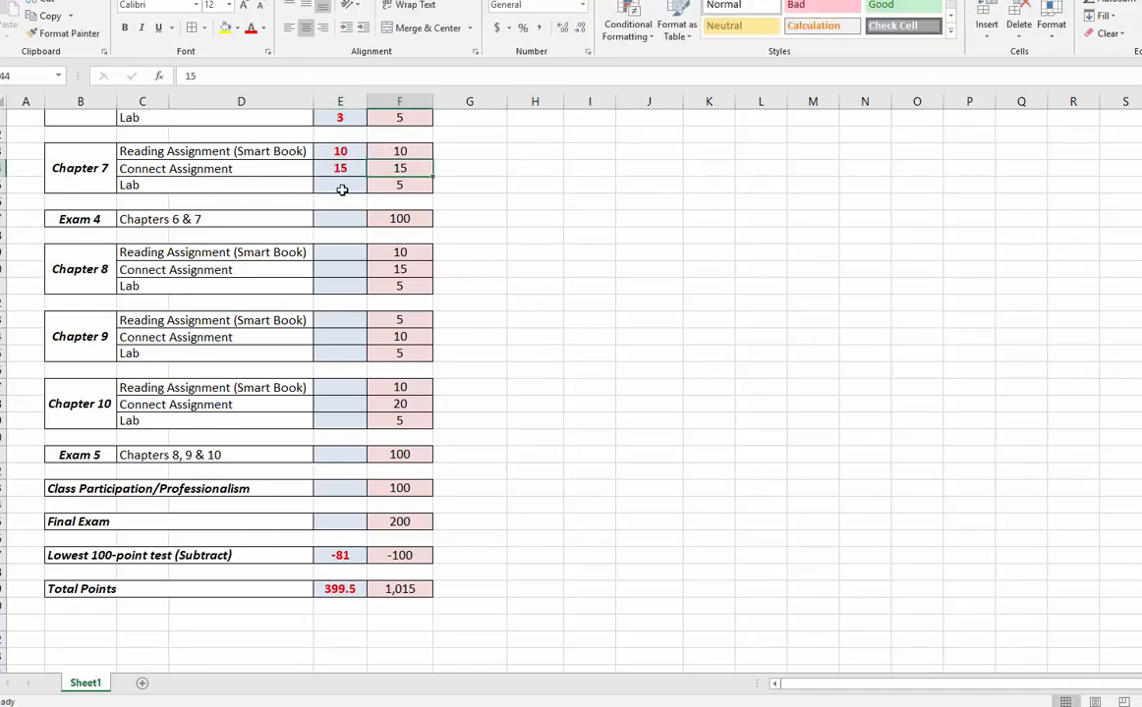
left_click(342, 188)
type("5")
key("Return")
key("Return")
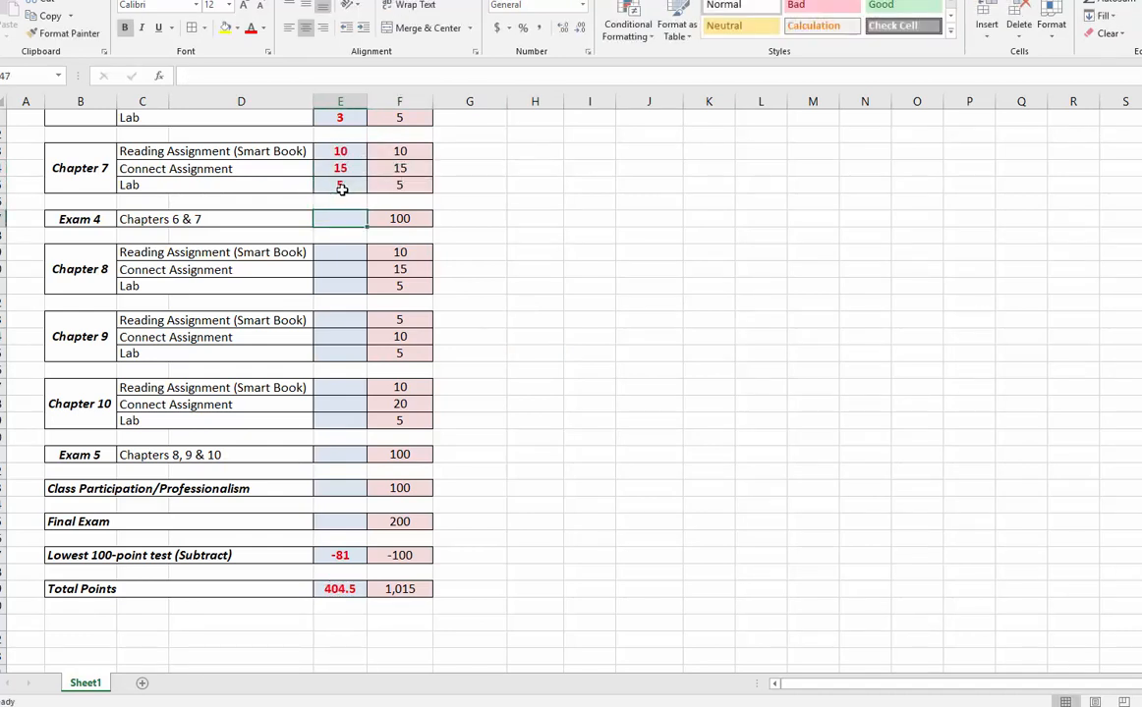
Step: Enter 100 for Exam 4 and Chapter 8 scores of 10 for reading, 15 for the Connect Assignment and 5 for the lab
type("100")
key("Return")
type("10")
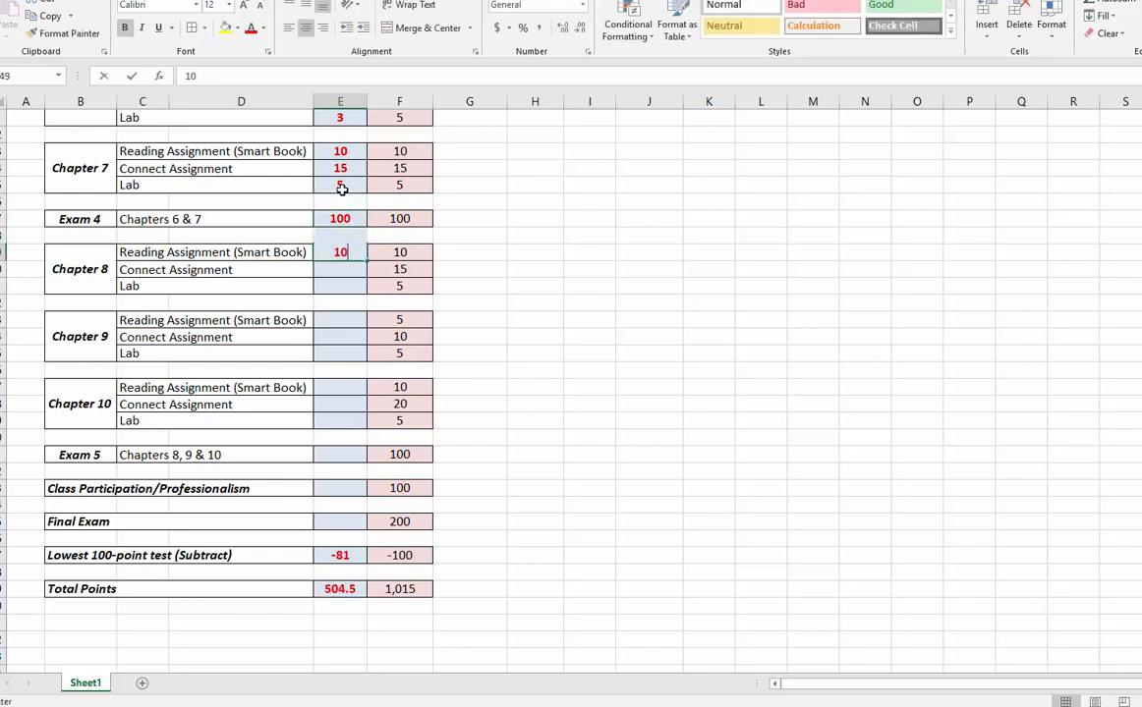
key("Return")
type("15")
key("Return")
type("5")
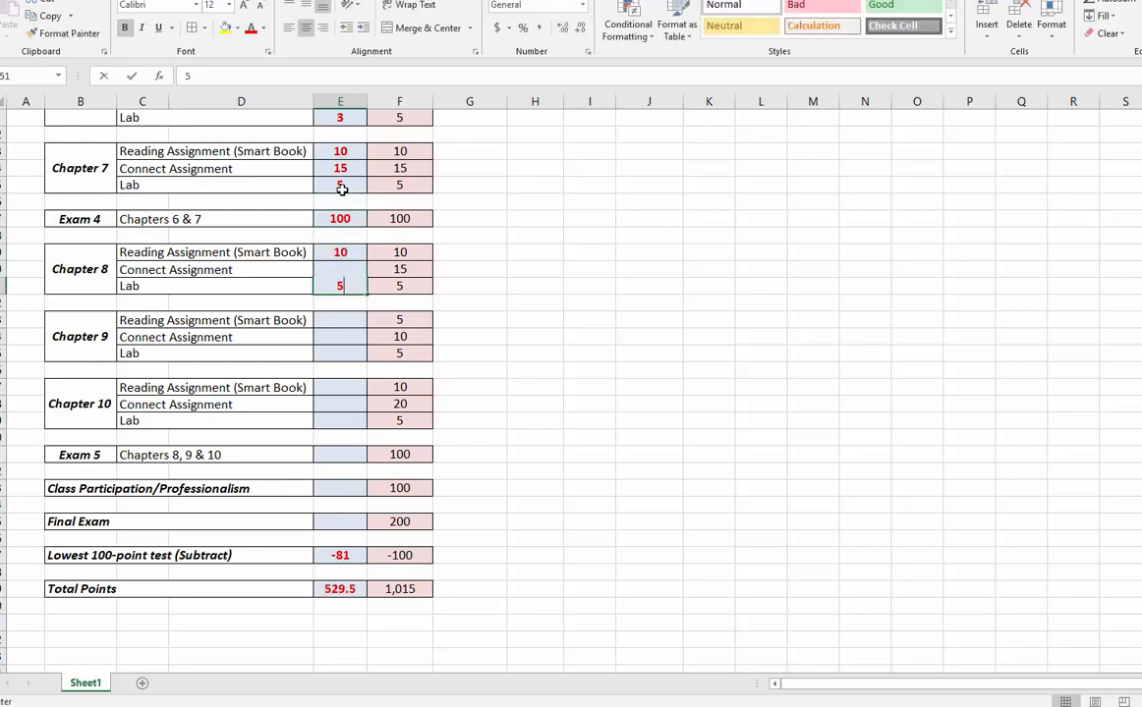
key("Return")
key("Return")
Step: Enter the Chapter 9 scores: 5 for reading, 9 for the Connect Assignment and 5 for the lab
type("5")
key("Return")
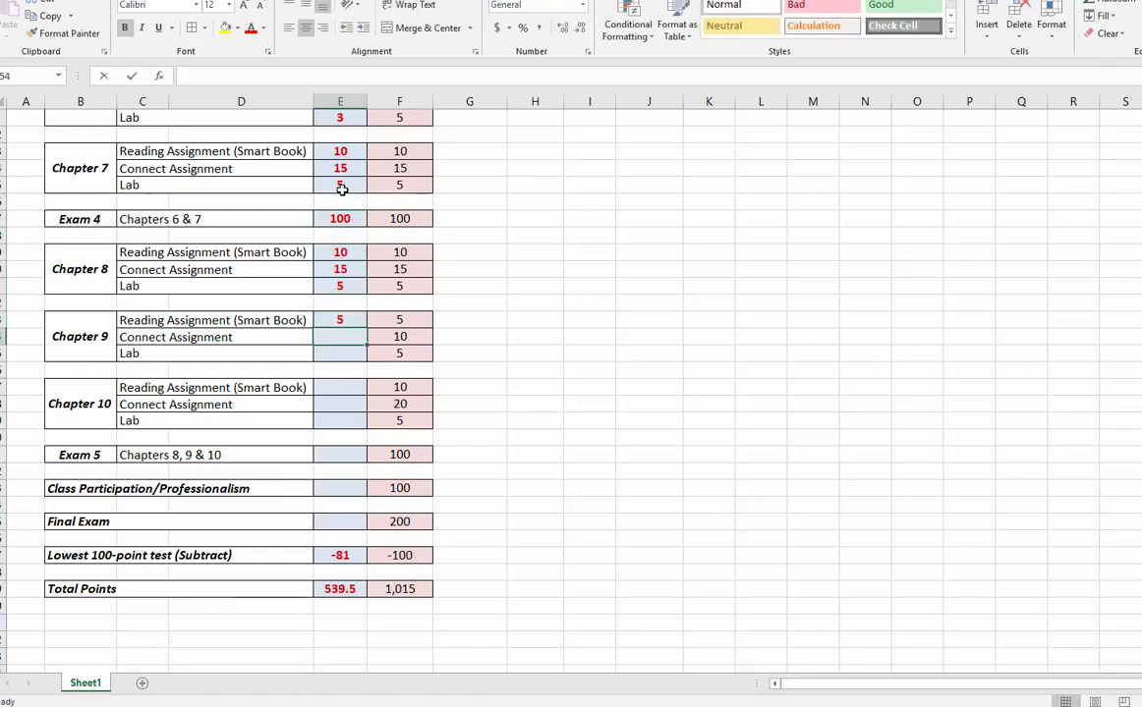
type("9")
key("Return")
type("5")
key("Return")
key("Return")
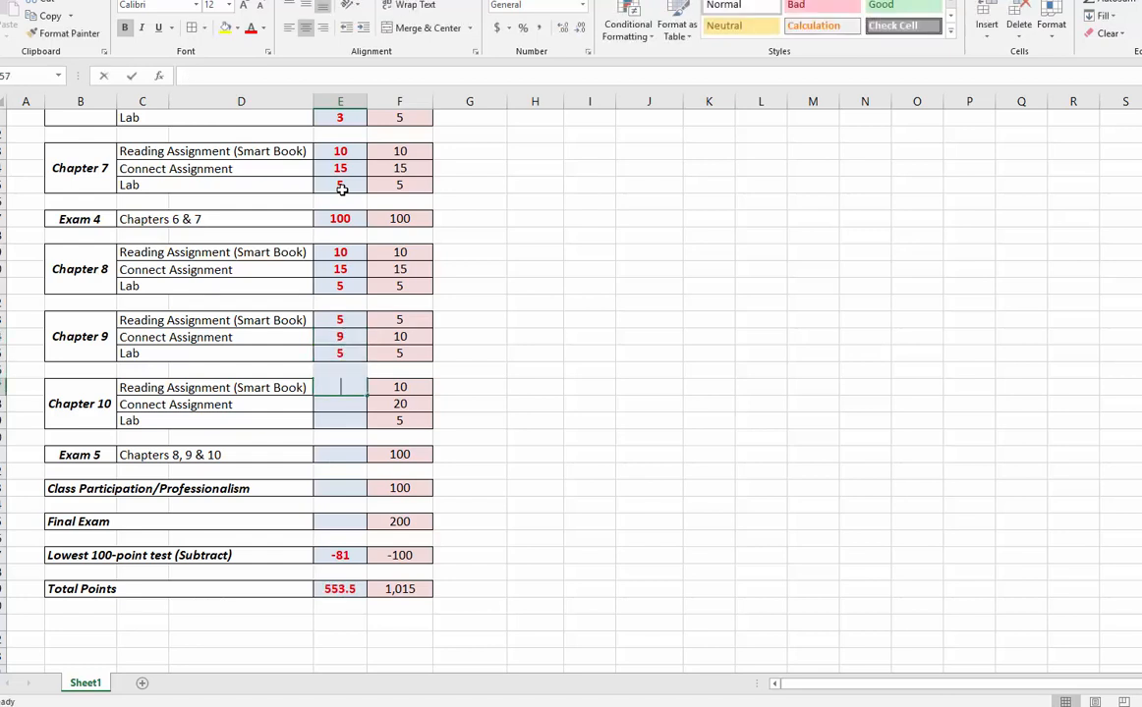
Step: Enter the Chapter 10 scores: 10 for reading, 20 for the Connect Assignment and 4.5 for the lab
type("10")
key("Return")
type("20")
key("Return")
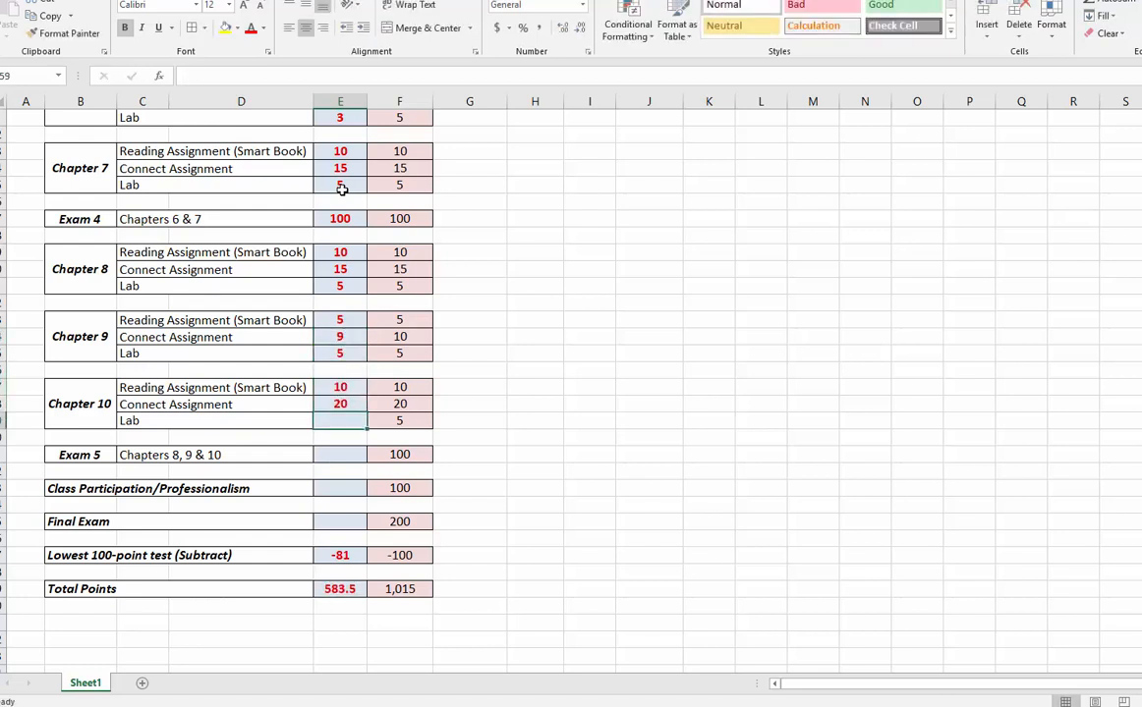
type("4.5")
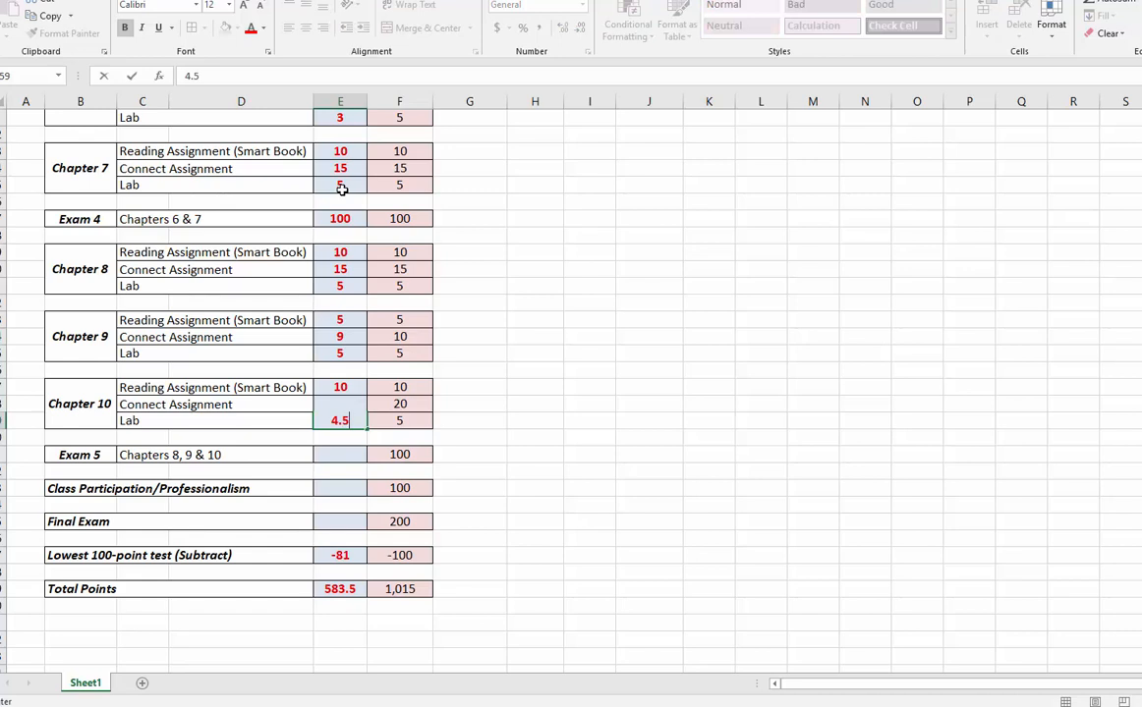
key("Return")
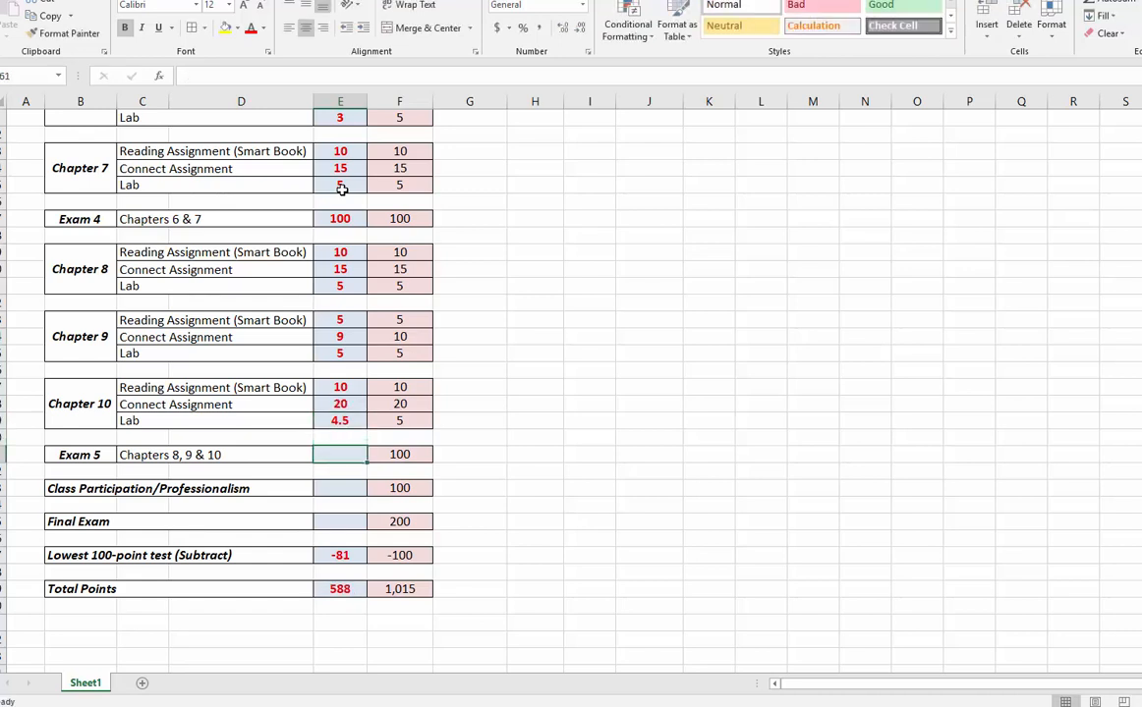
Step: Enter 95 as the Exam 5 score and 90 for Class Participation/Professionalism
type("95")
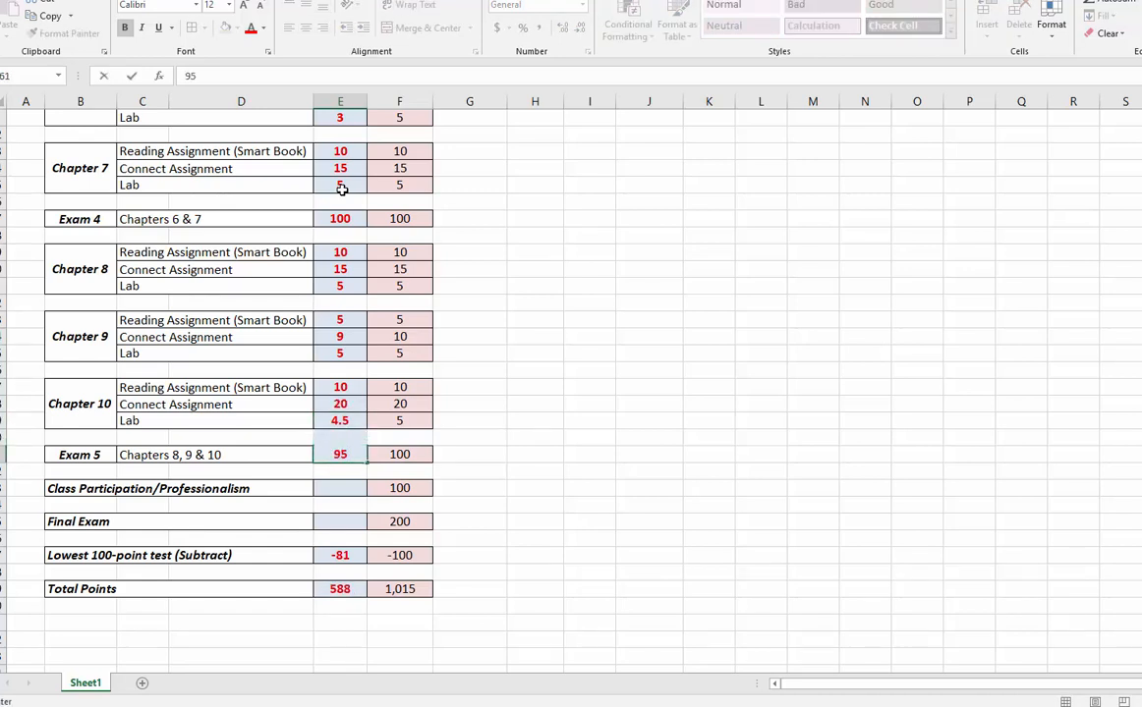
key("Return")
key("Return")
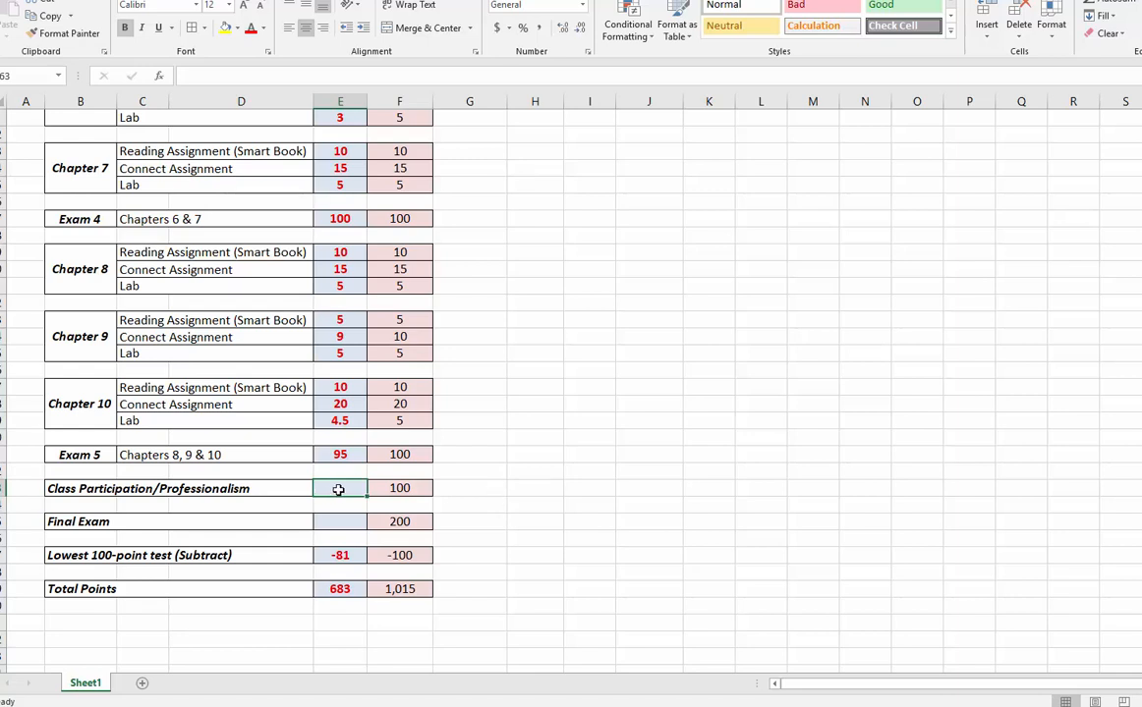
type("90")
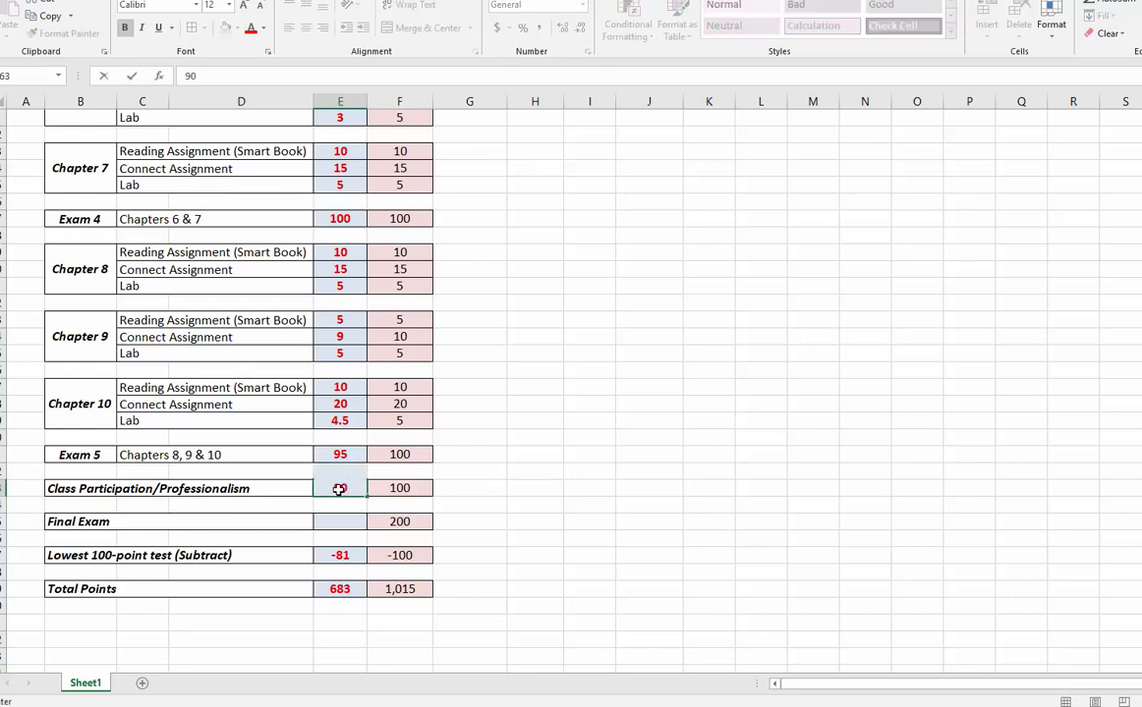
key("Return")
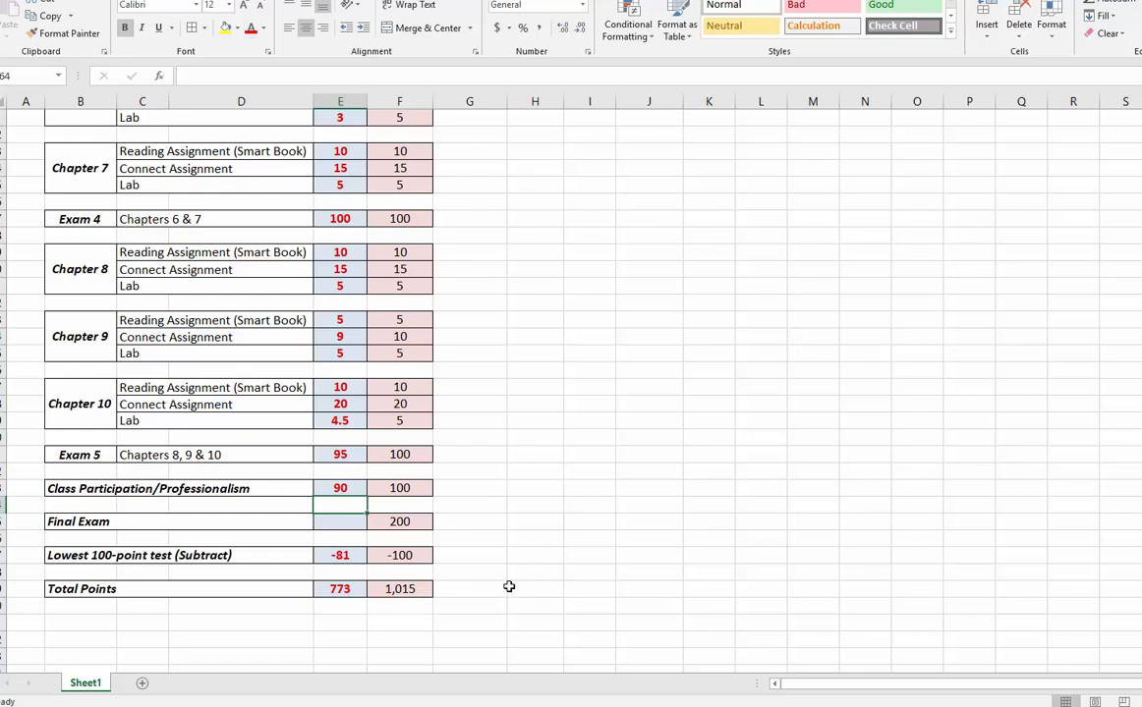
Step: Add the label "Average:" in cell H59 beside the Chapter 10 lab row
left_click(538, 424)
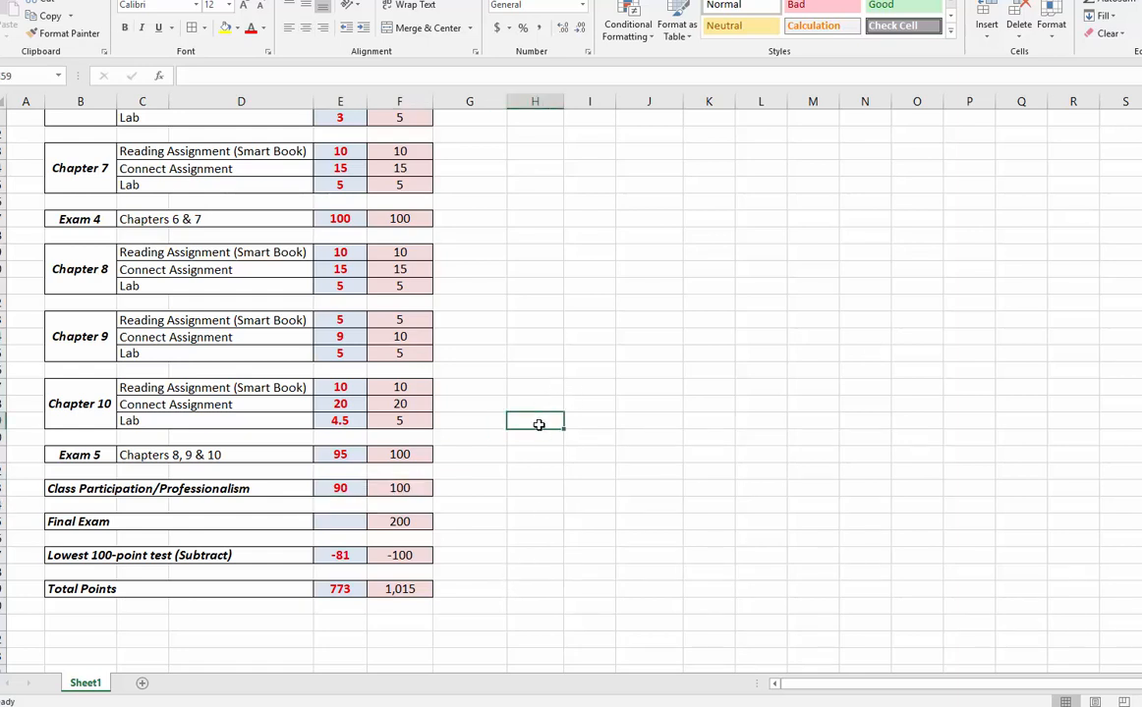
type("Averag")
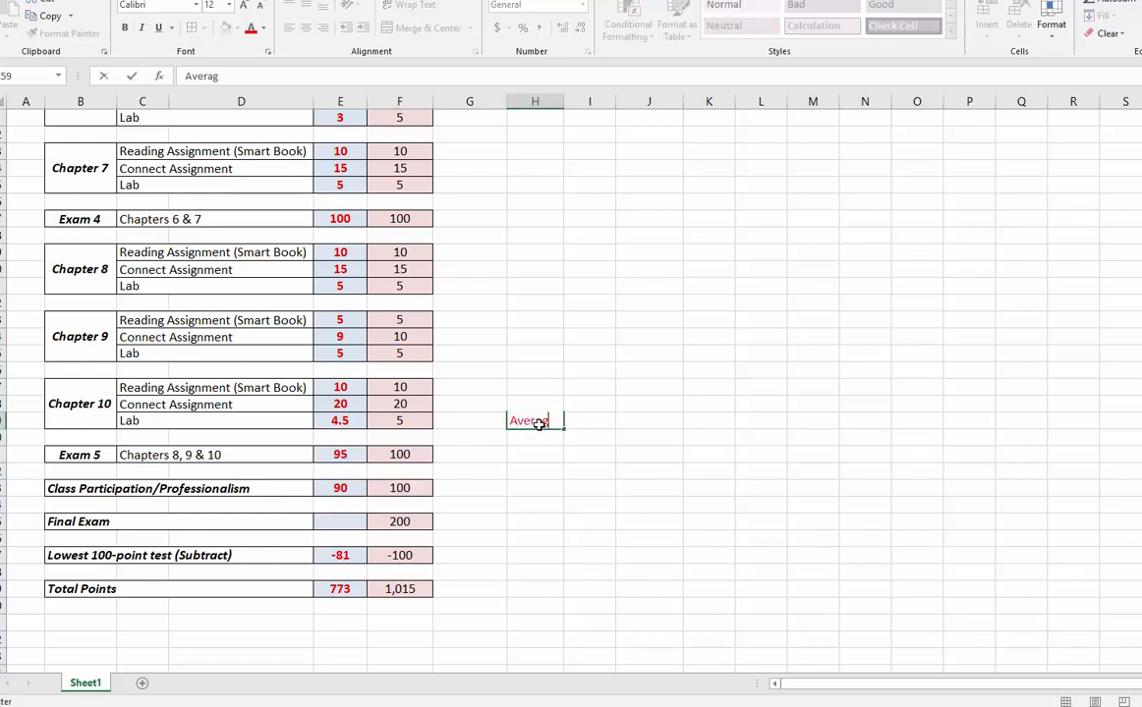
type("e")
key("Return")
key("Return")
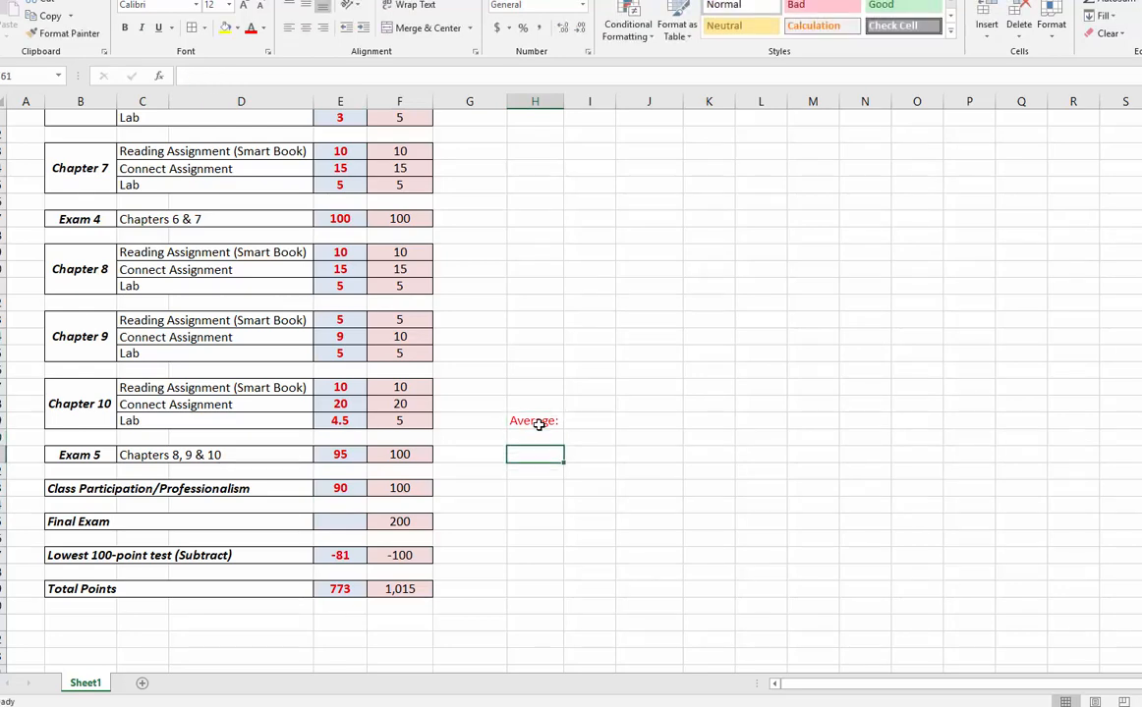
Step: Copy the labels "points earned to date", "possible points to date" and "average" from the earlier average block to the cells starting at I61
scroll(579, 275, "up", 4)
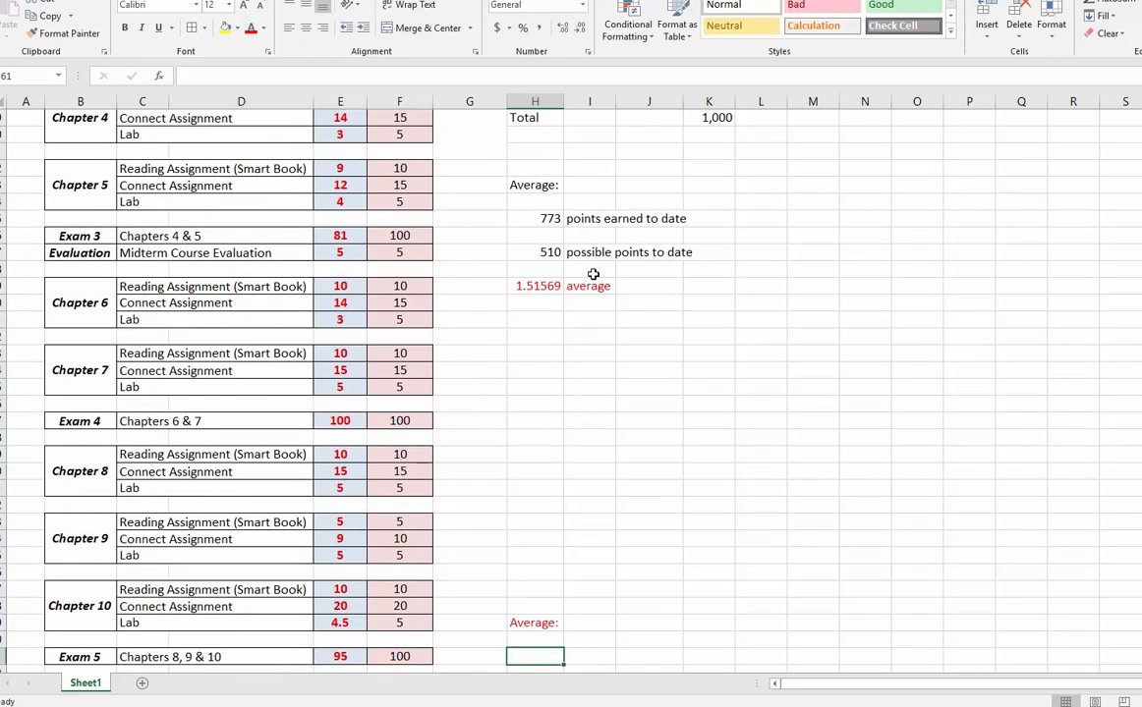
left_click(584, 214)
left_click_drag(584, 214, 591, 298)
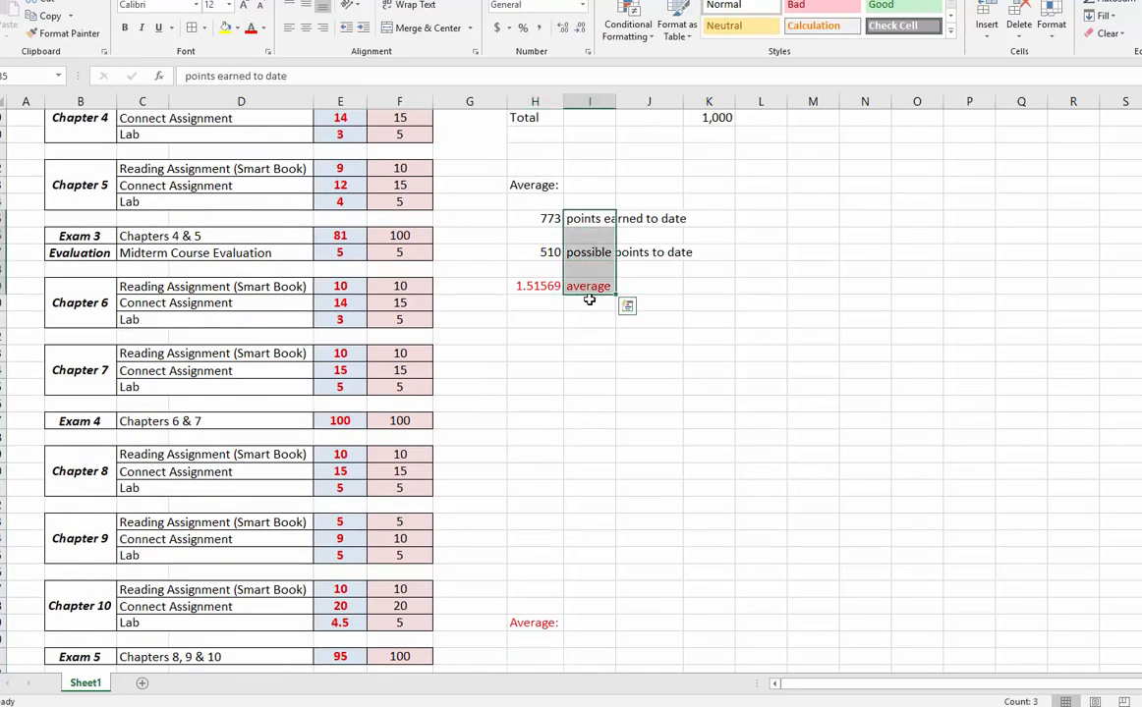
key("ctrl+c")
scroll(590, 349, "down", 2)
scroll(591, 349, "down", 2)
left_click(577, 451)
key("ctrl+v")
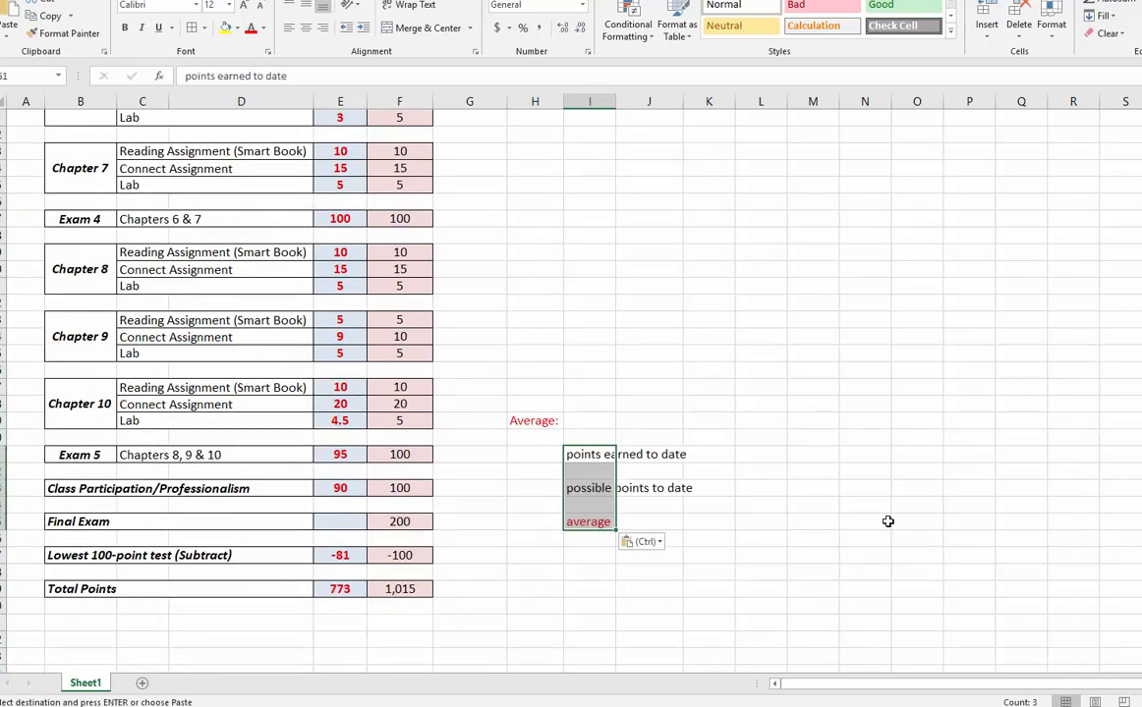
Step: Link H61 to the total points earned in E69 and enter 800 as the possible points to date in H63
left_click(530, 456)
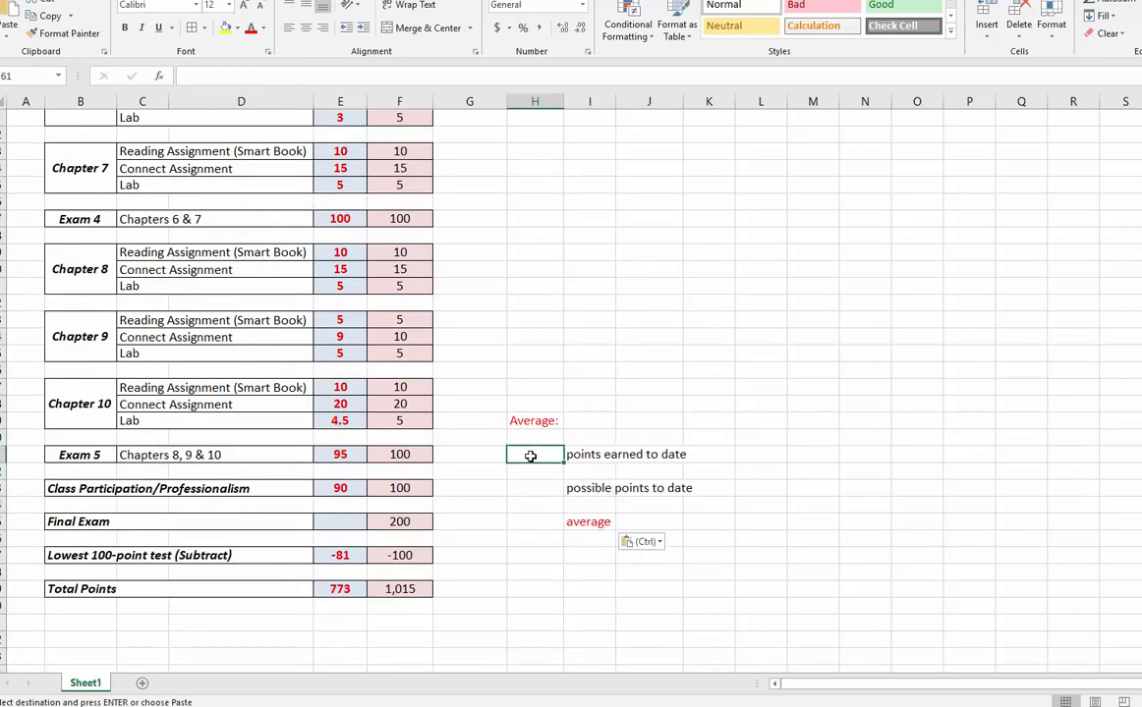
type("=")
left_click(346, 588)
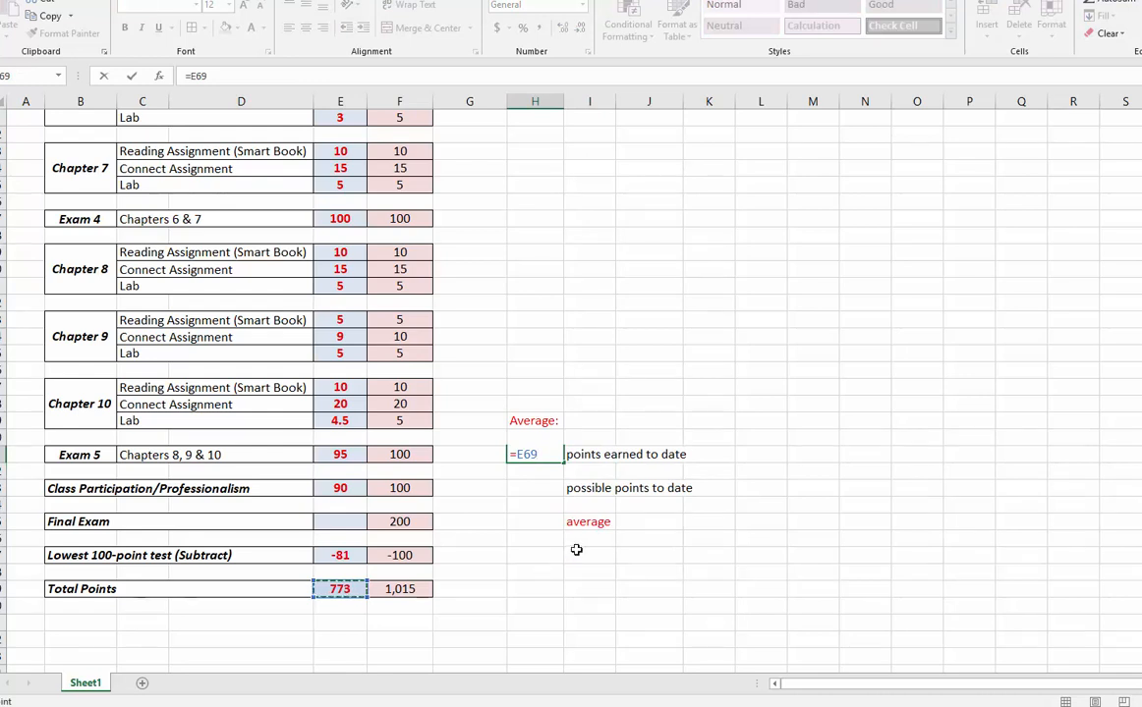
key("Return")
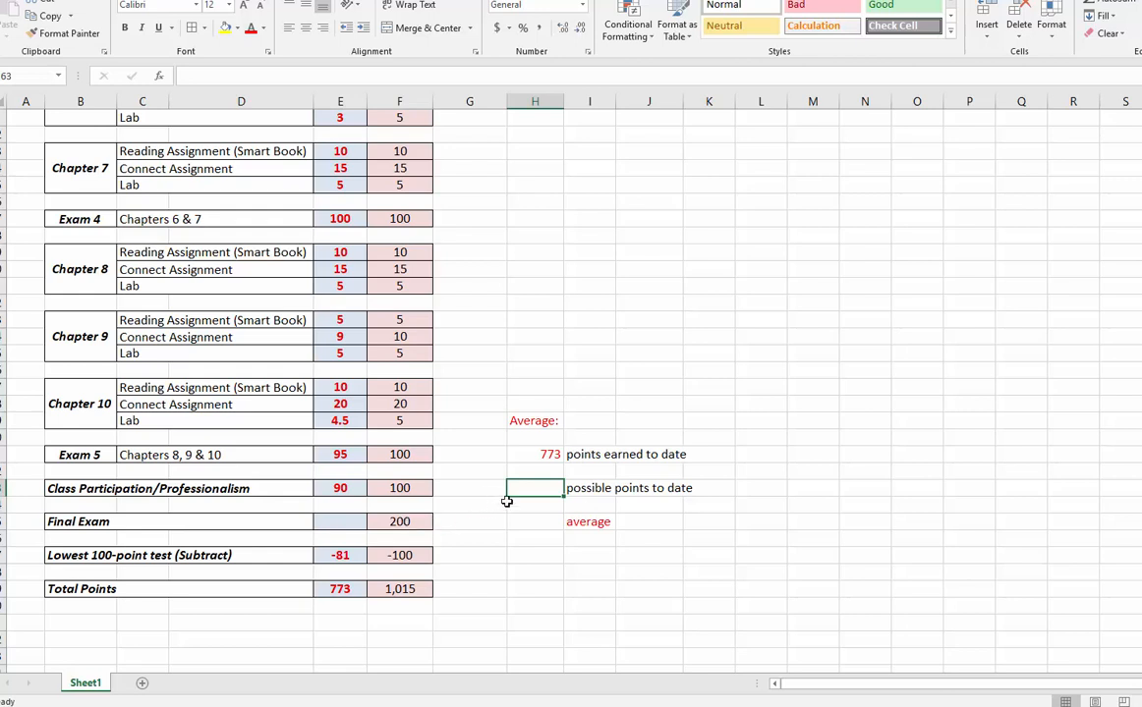
type("800")
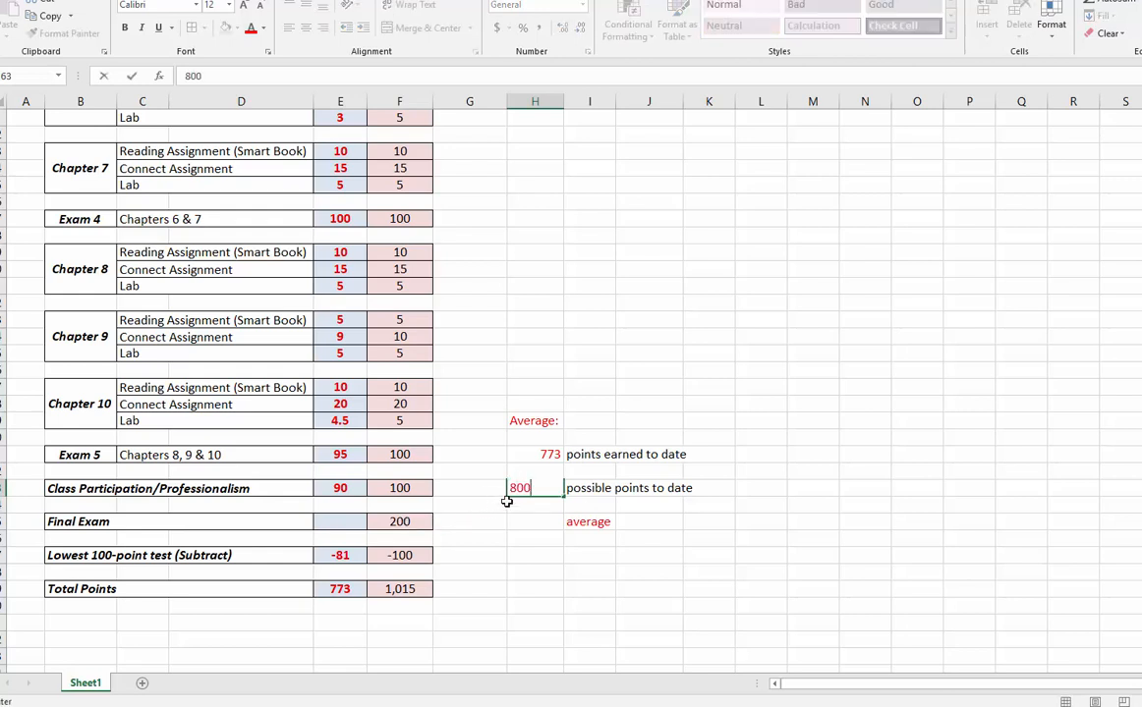
key("Return")
Step: Calculate the average in H65 by dividing points earned by possible points with the formula =H61/H63
left_click(538, 528)
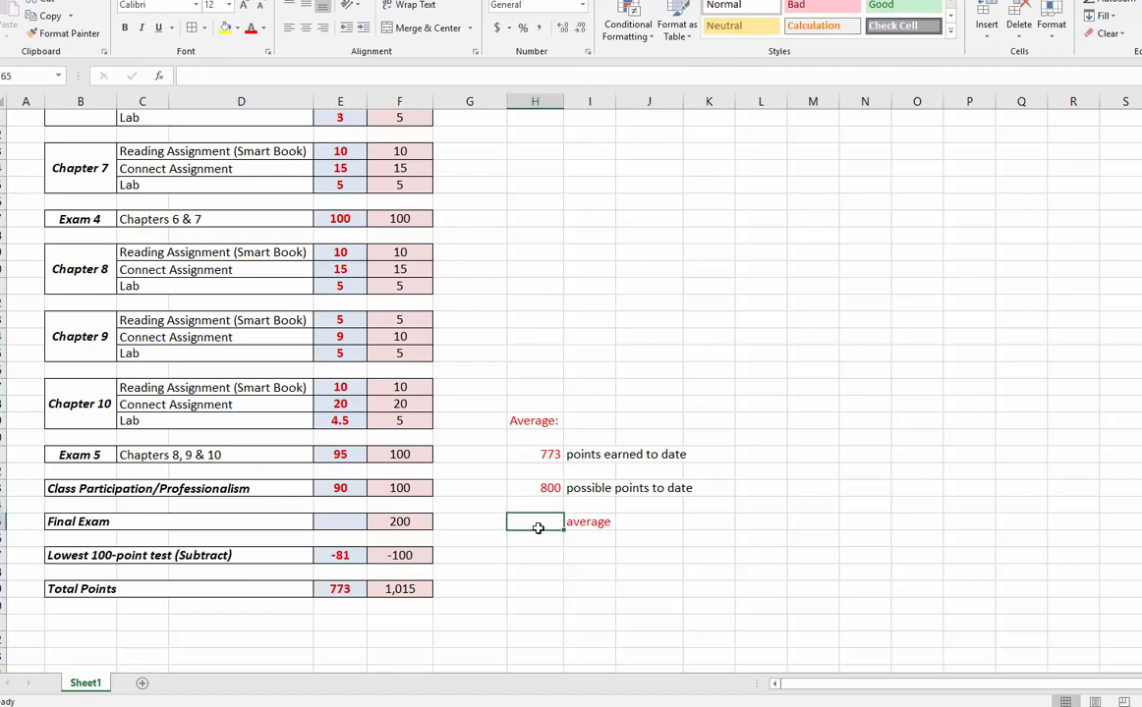
type("=")
left_click(549, 455)
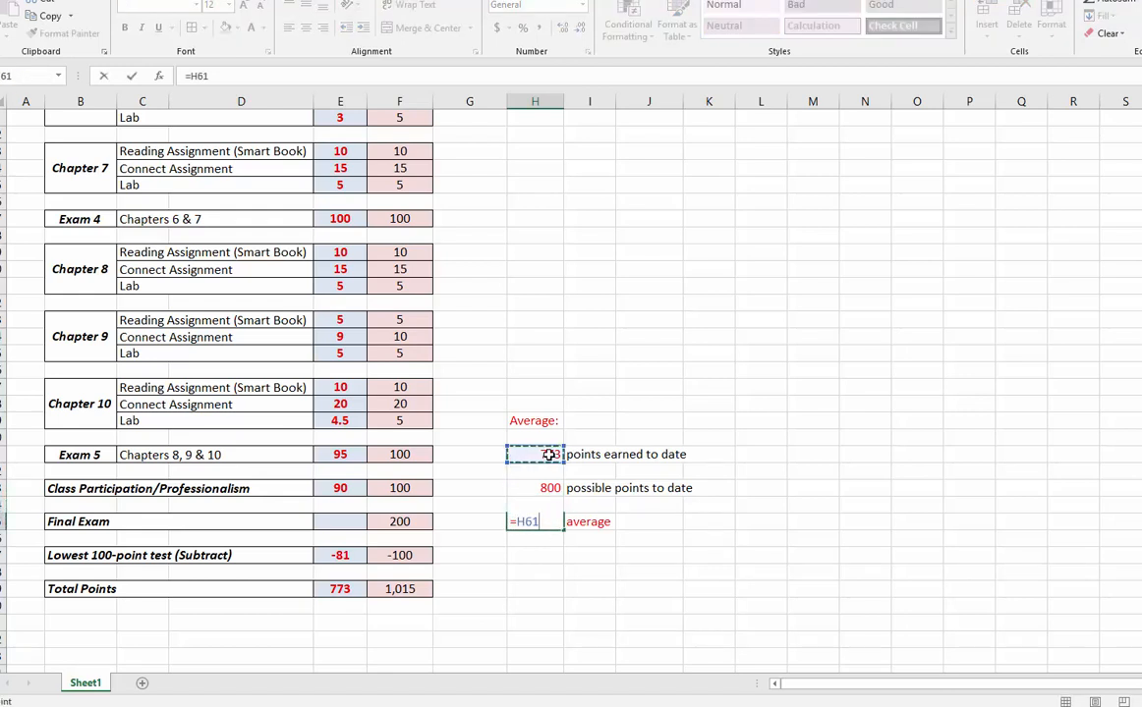
type("/")
left_click(546, 487)
key("ctrl+Return")
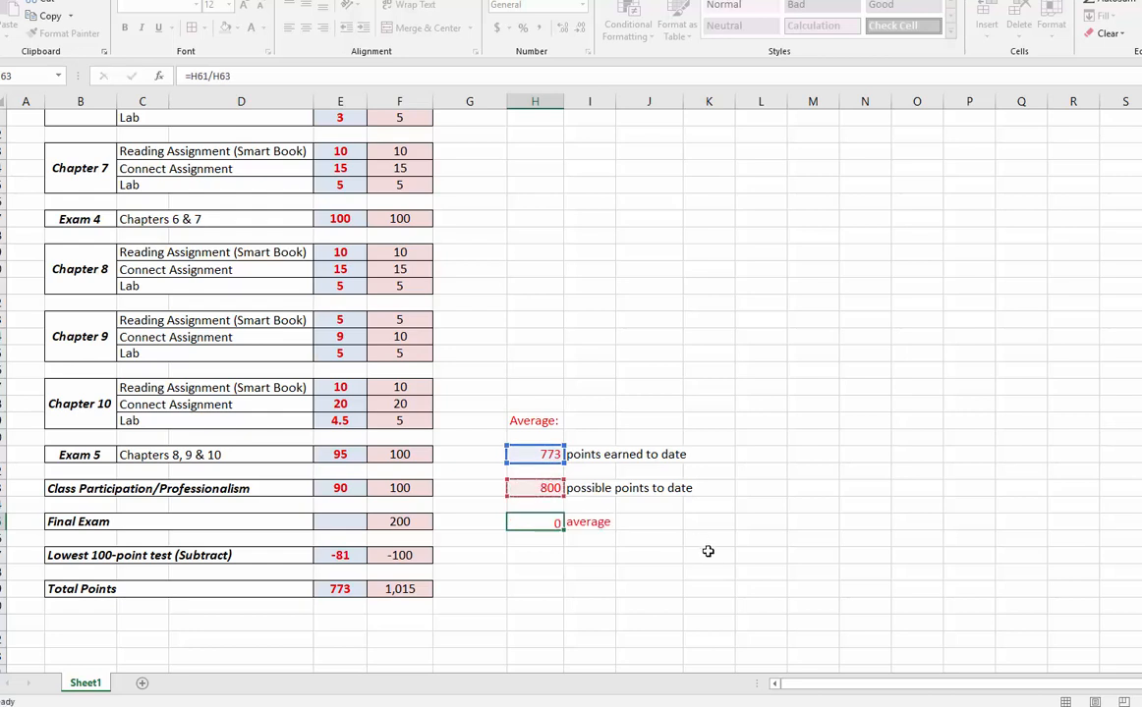
key("Return")
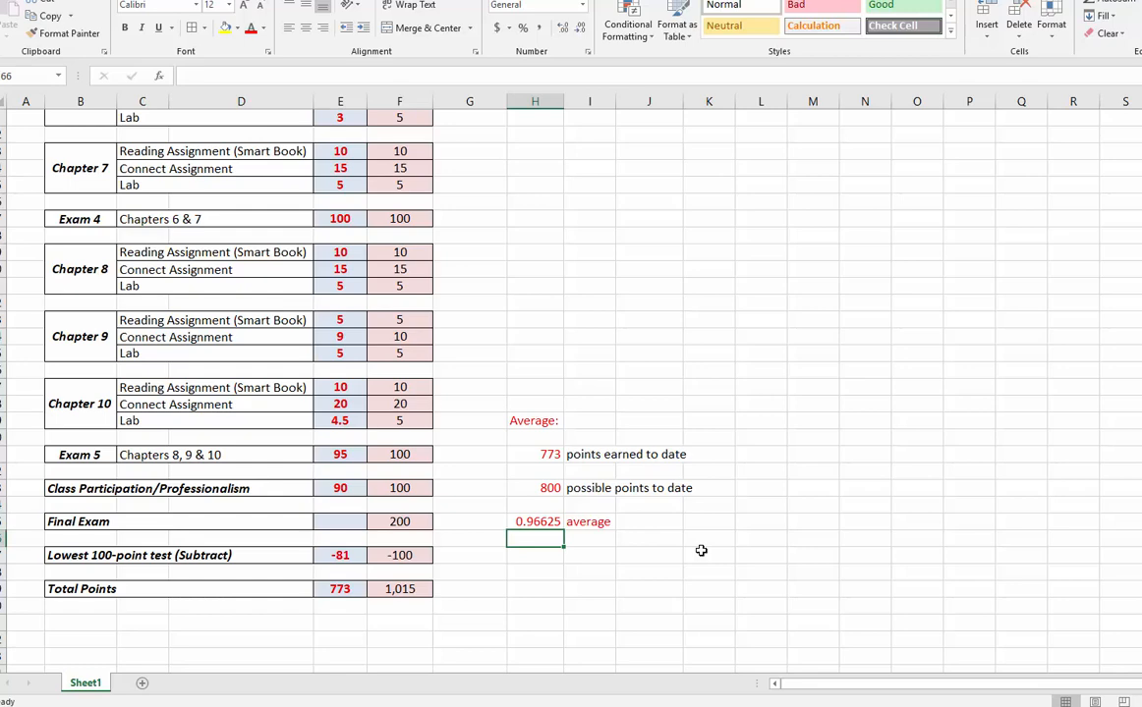
Step: Enter 900 in H69 beside the Total Points row and label it "A" in I69
scroll(563, 570, "up", 4)
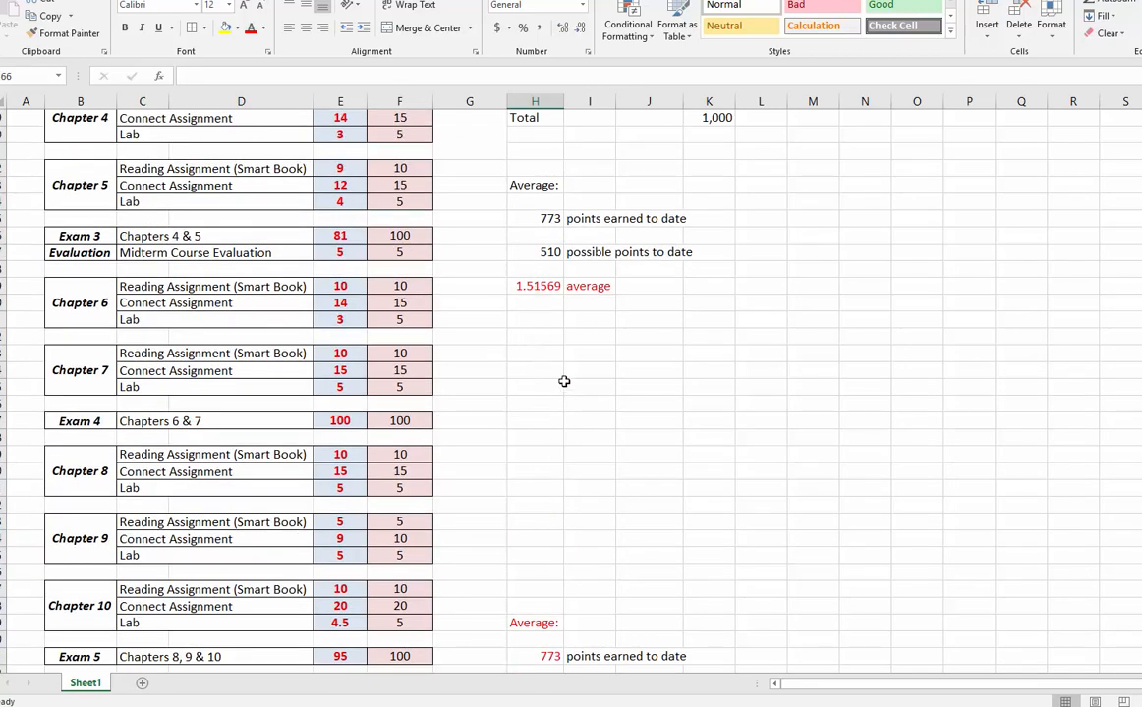
scroll(551, 368, "down", 3)
scroll(551, 367, "down", 2)
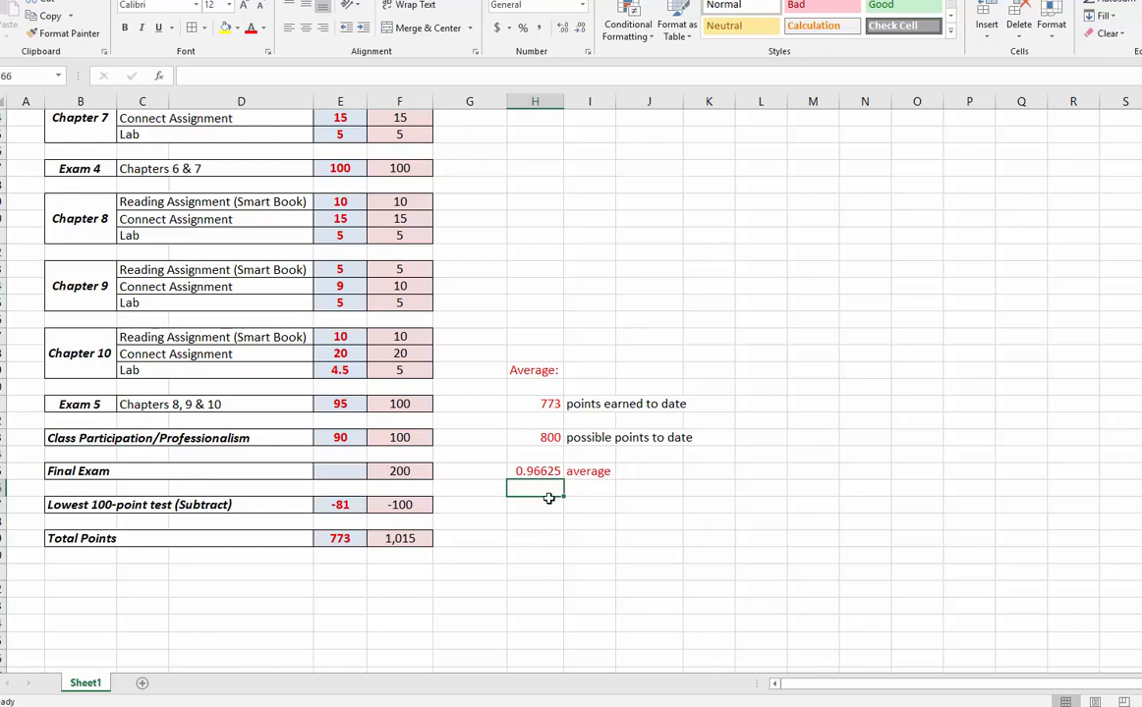
left_click(532, 539)
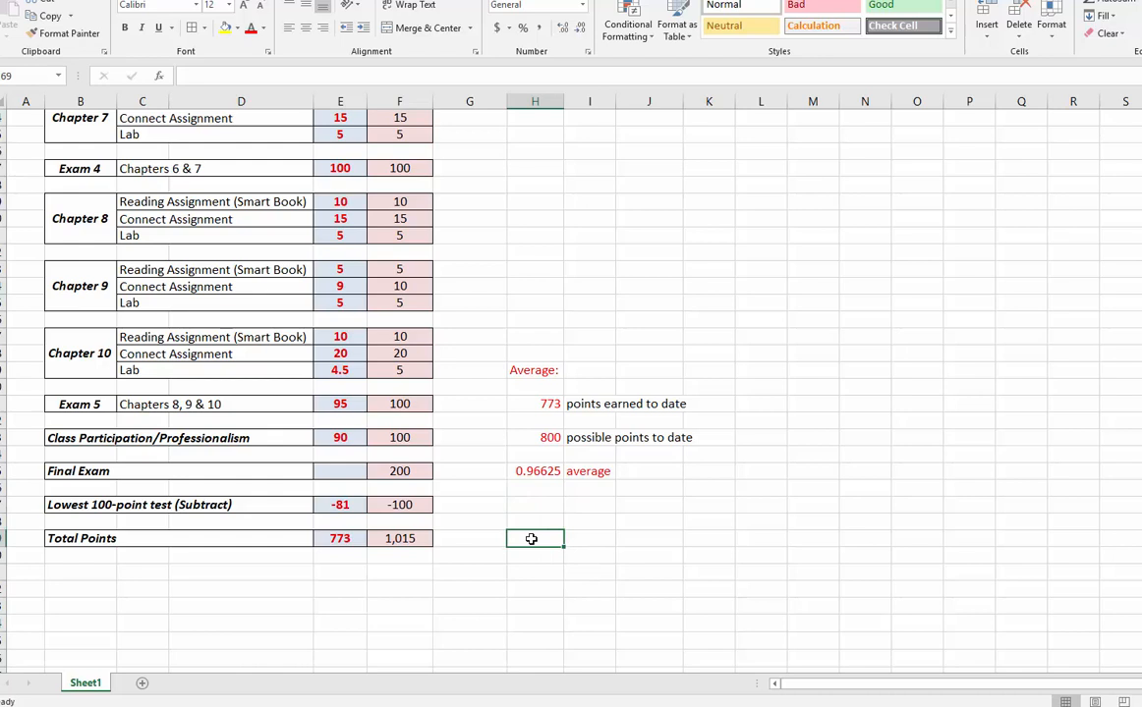
type("900")
key("Return")
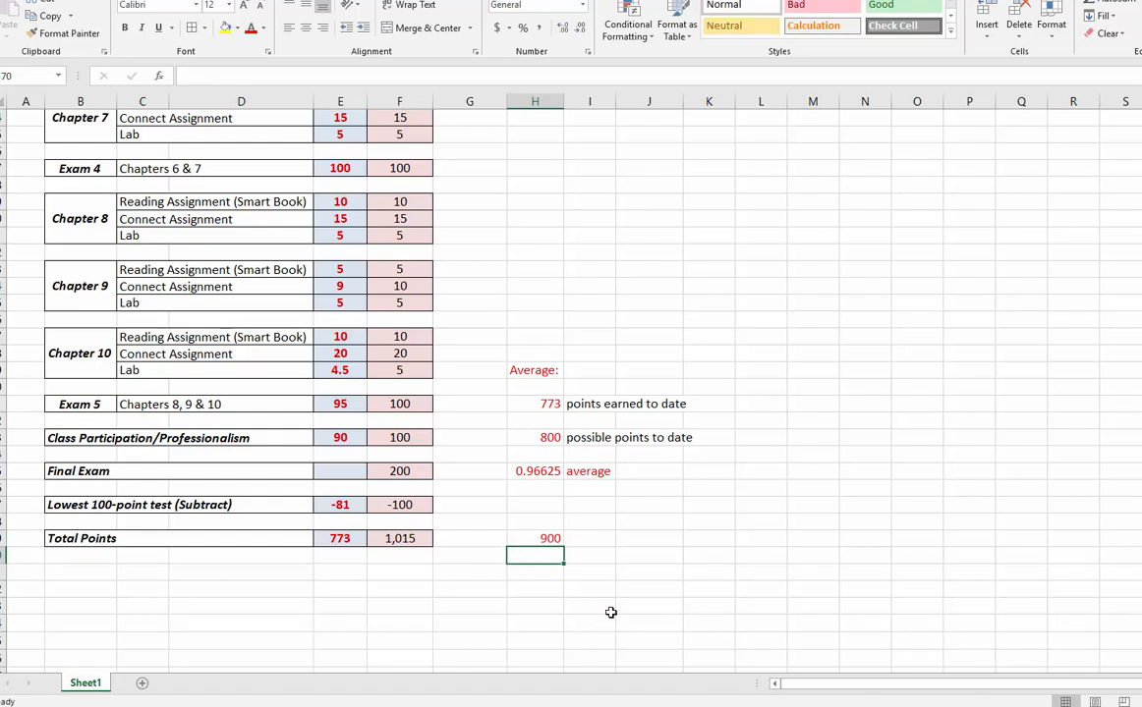
left_click(592, 540)
type("A")
left_click(643, 573)
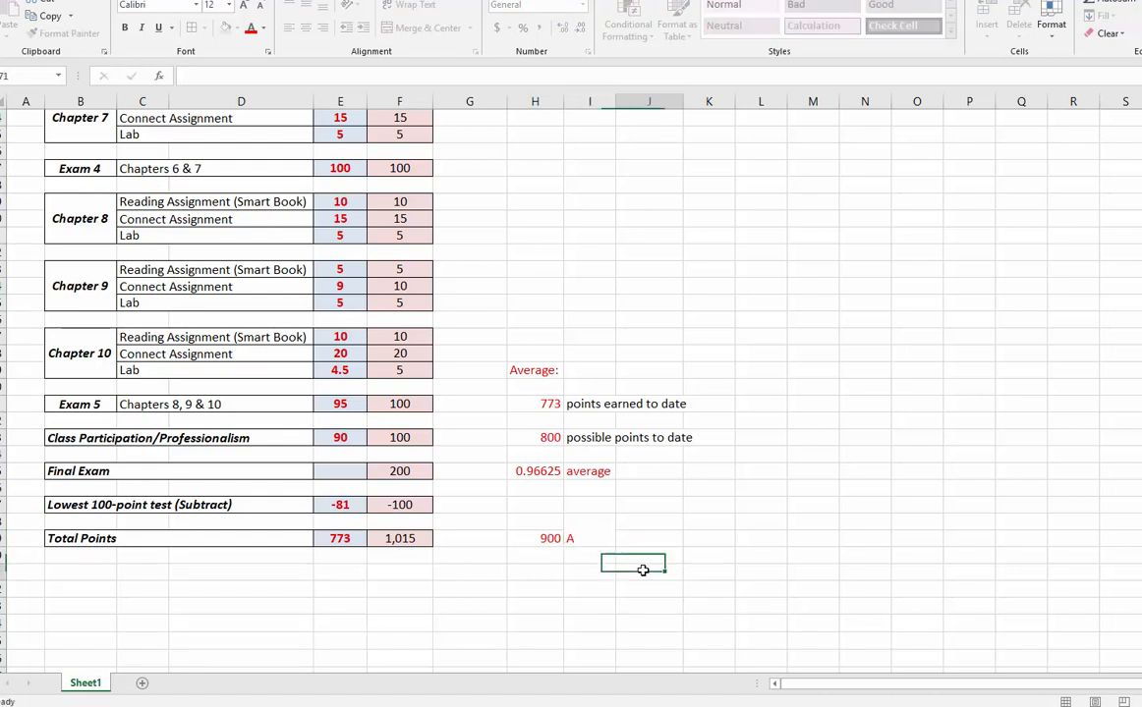
Step: Link H70, below the 900-point target, to the total points earned in E69
left_click(539, 556)
type("=")
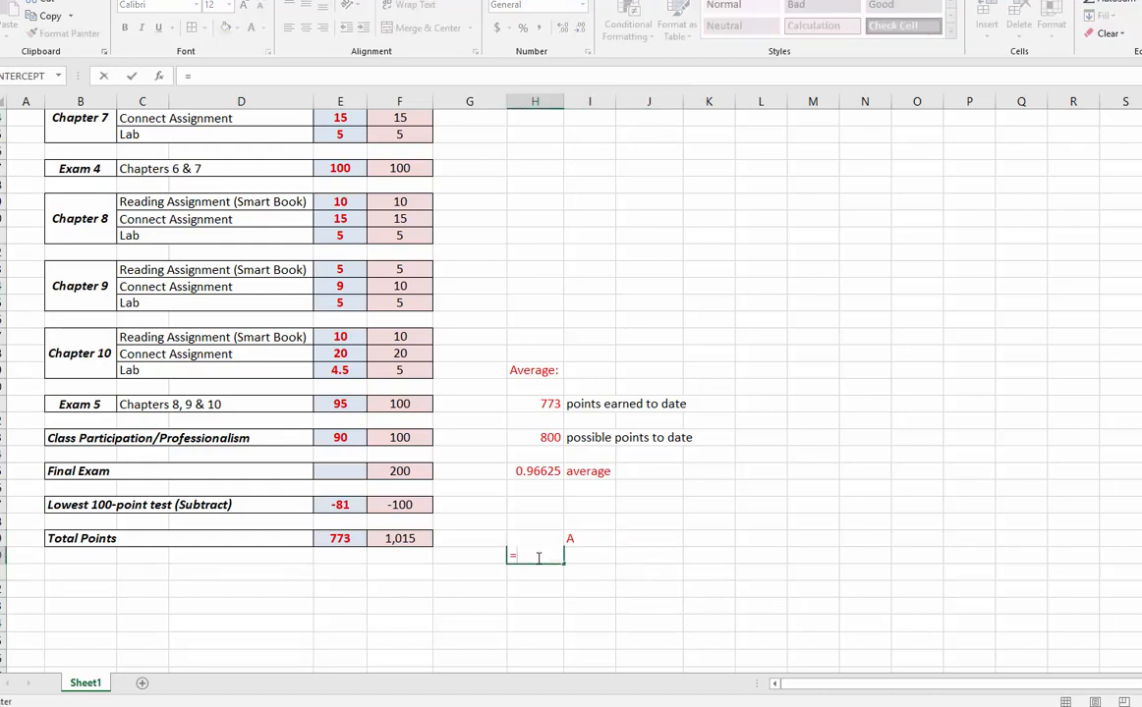
left_click(340, 539)
key("Return")
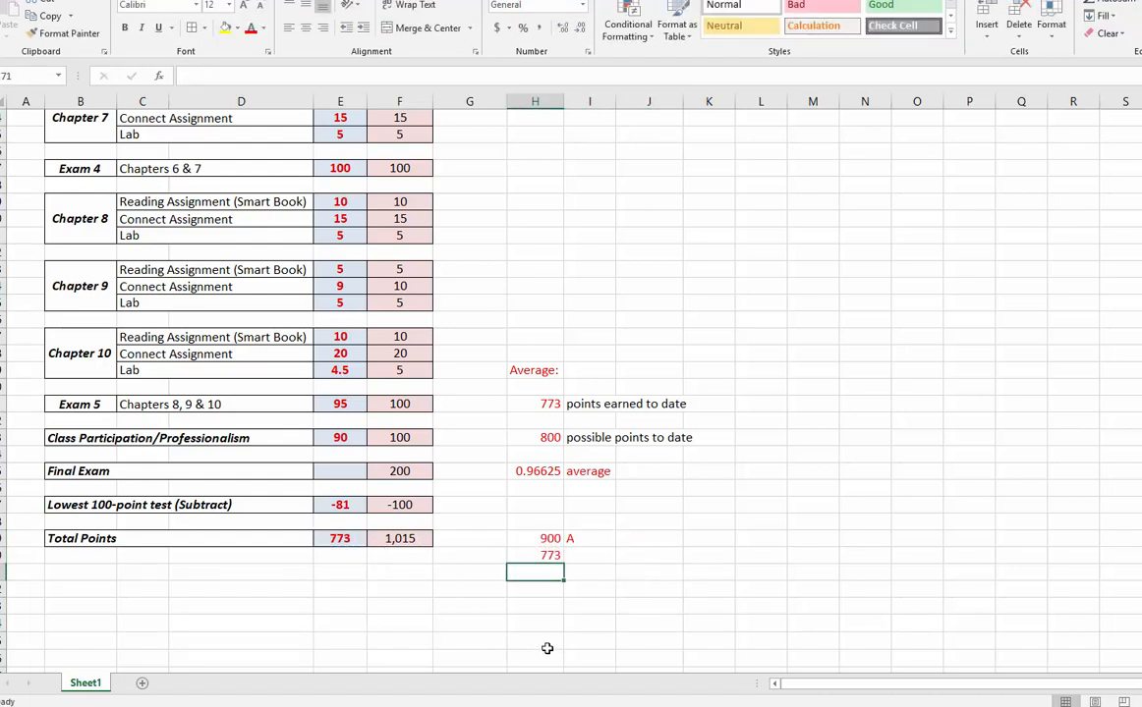
Step: Add the label "points needed on final" in cell I71
left_click(599, 575)
type("point")
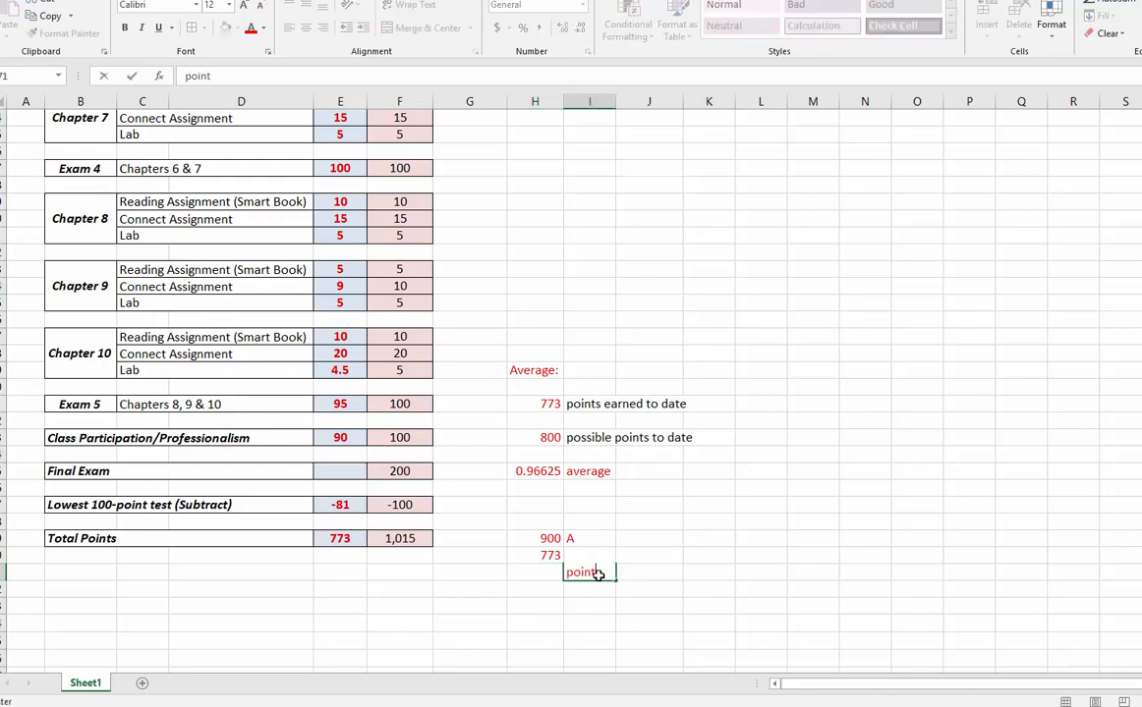
type("s needed on fin")
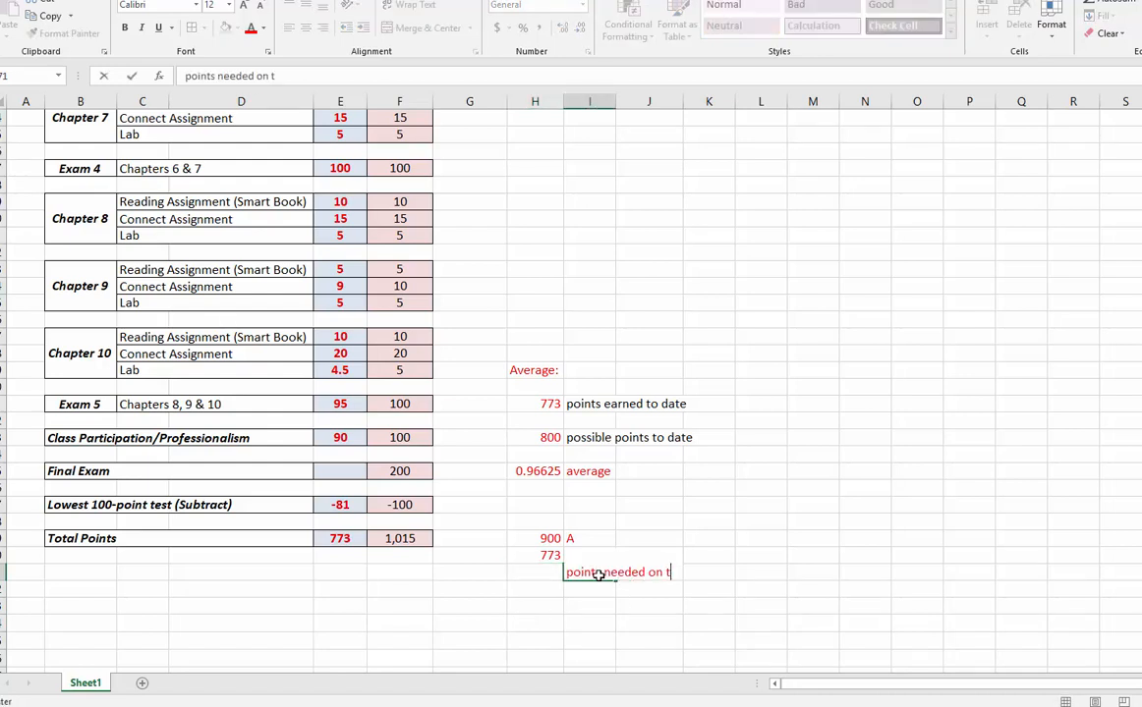
type("al")
Step: Calculate the points needed on the final in H71 by subtracting the points earned from the 900-point target with =H69-H70
left_click(530, 571)
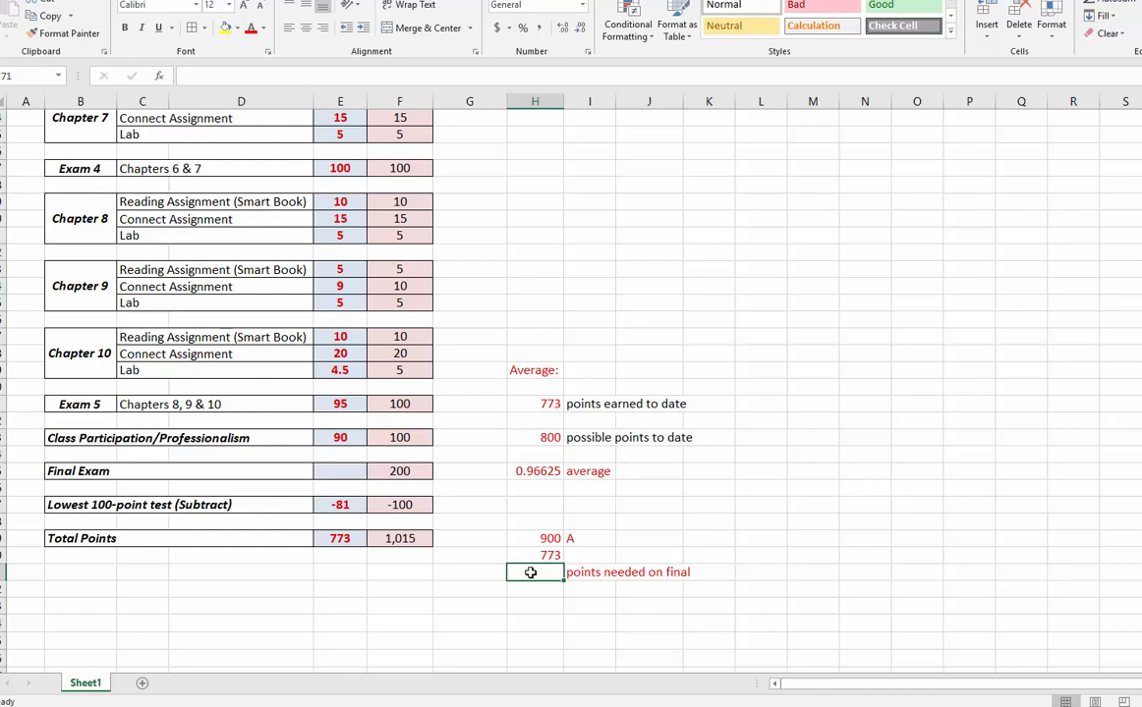
type("=")
left_click(538, 539)
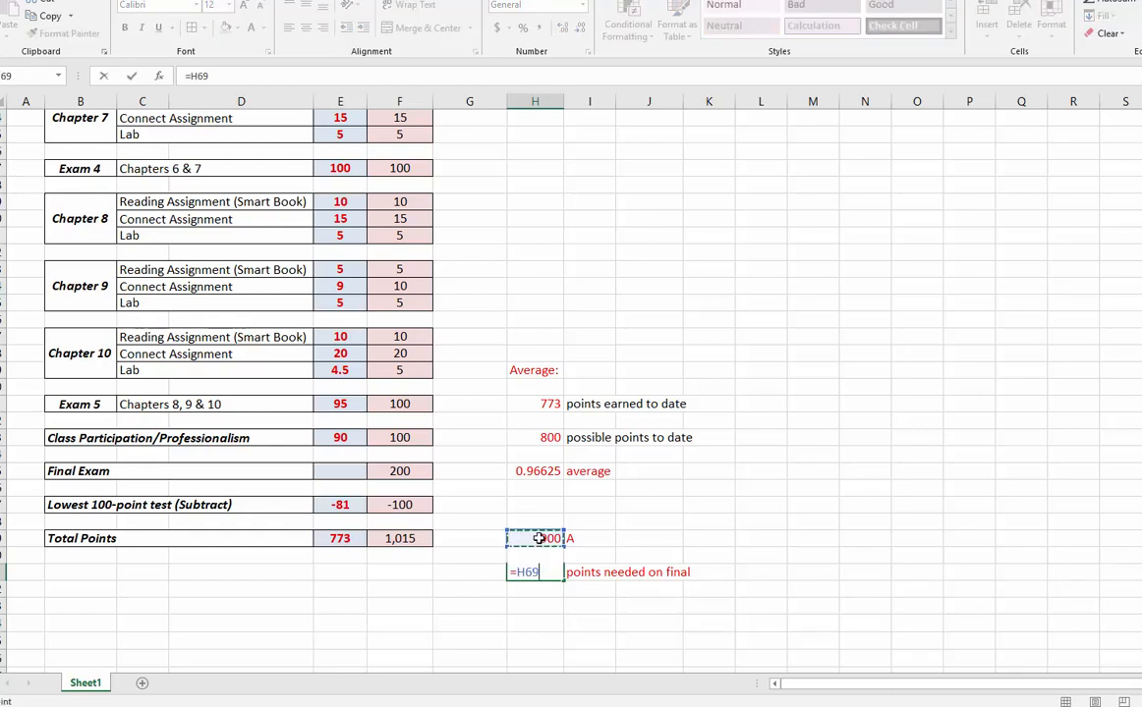
type("-")
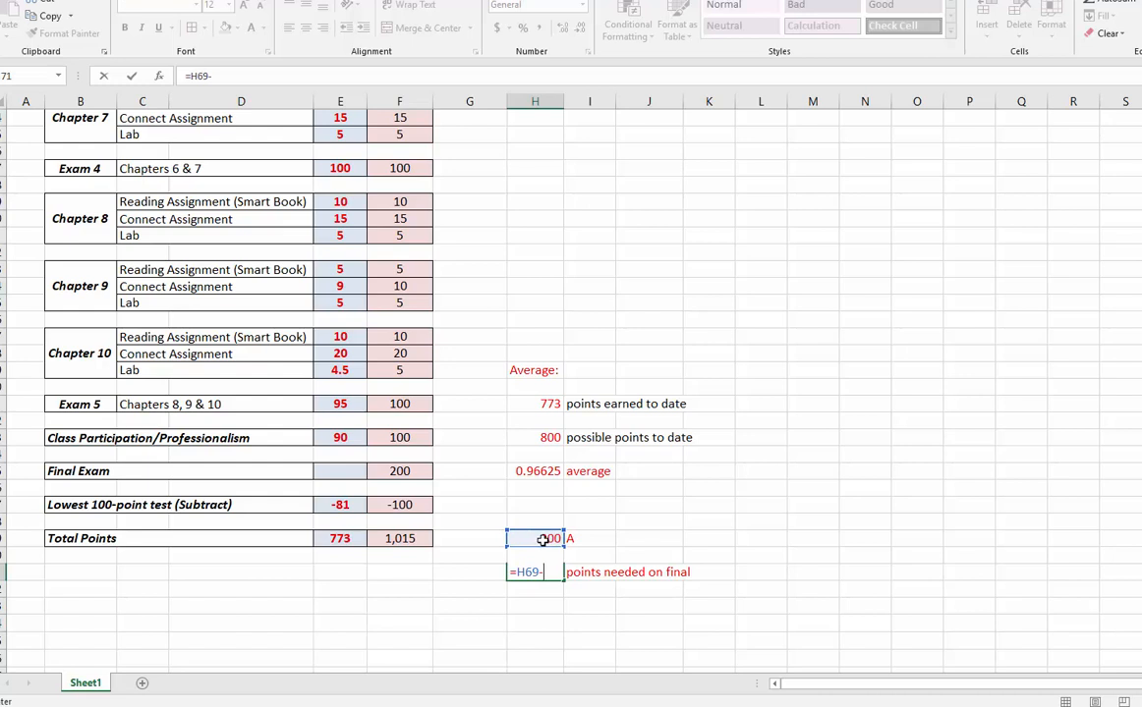
type("h")
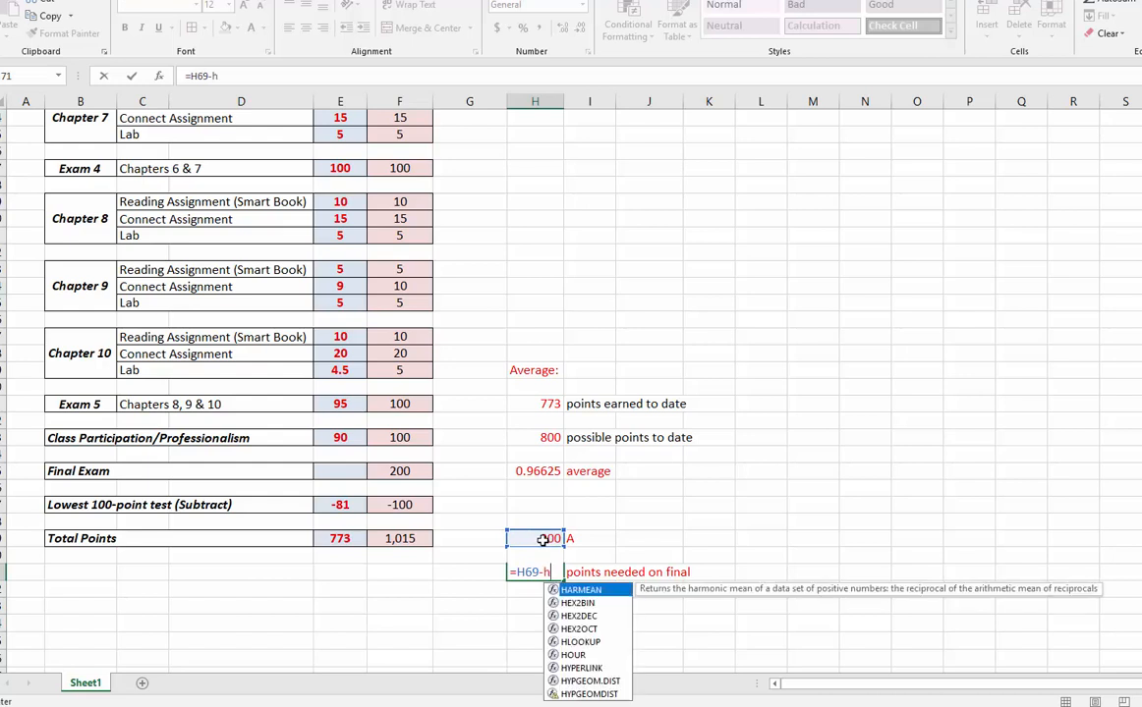
type("61")
key("Return")
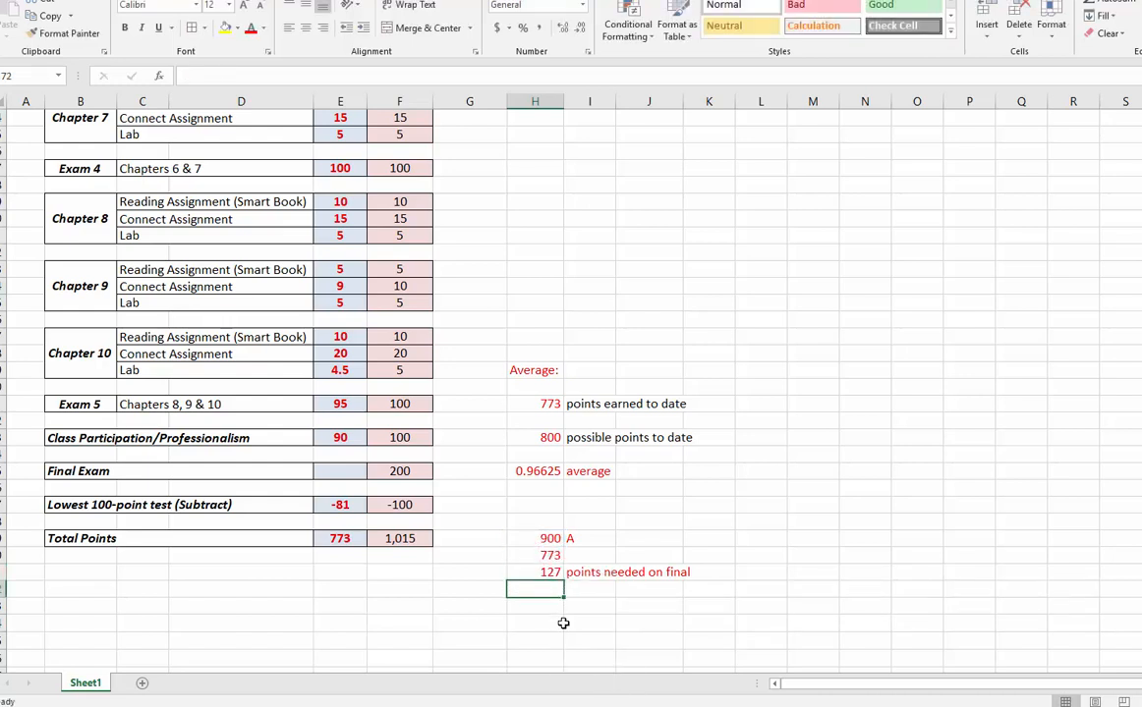
Step: Review the points-needed formula, the scores and possible points throughout the grade sheet, and the Final Exam's possible points
left_click(531, 573)
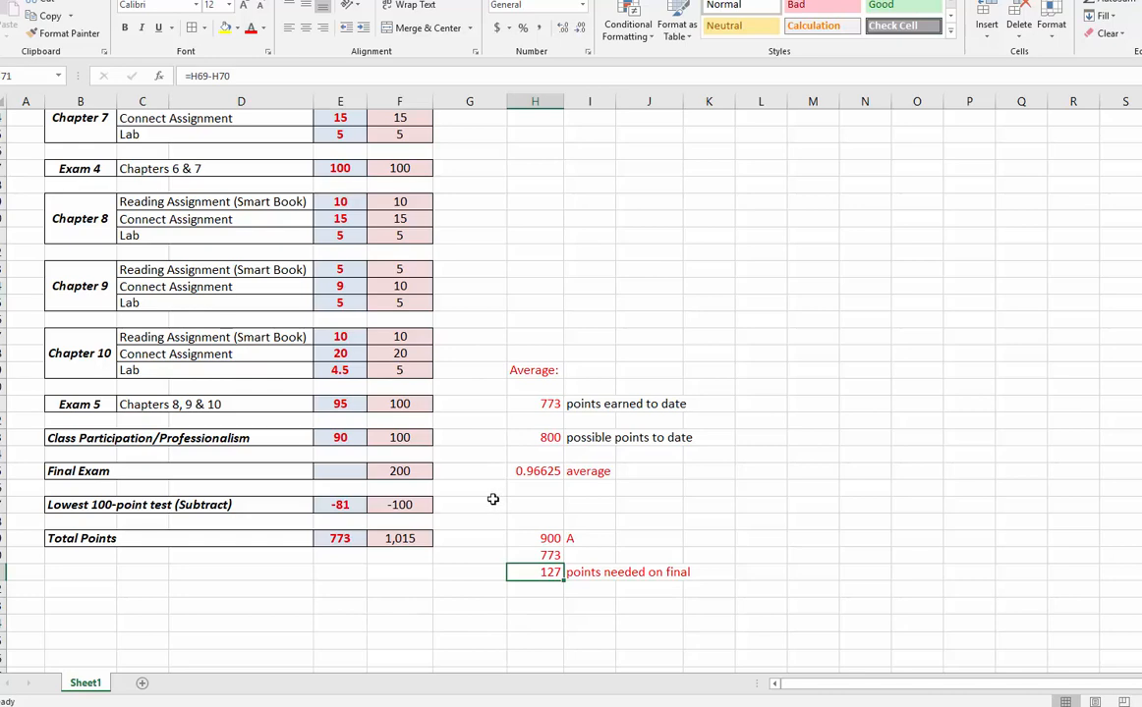
scroll(493, 499, "up", 7)
scroll(493, 499, "up", 8)
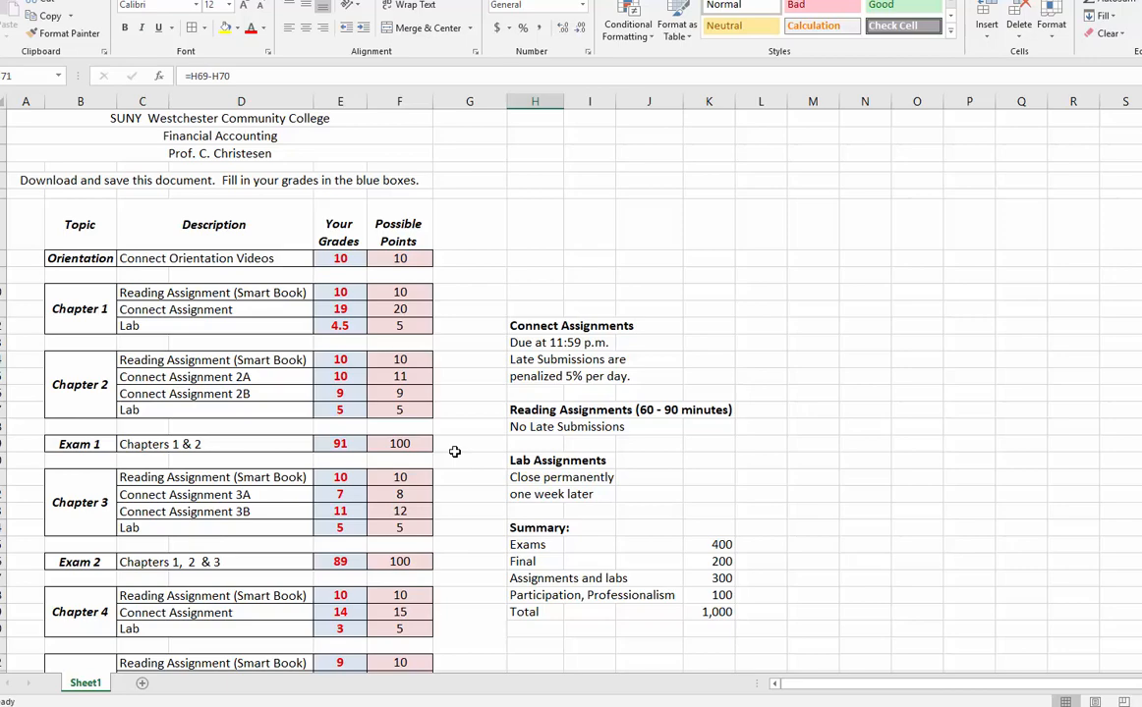
scroll(455, 452, "down", 5)
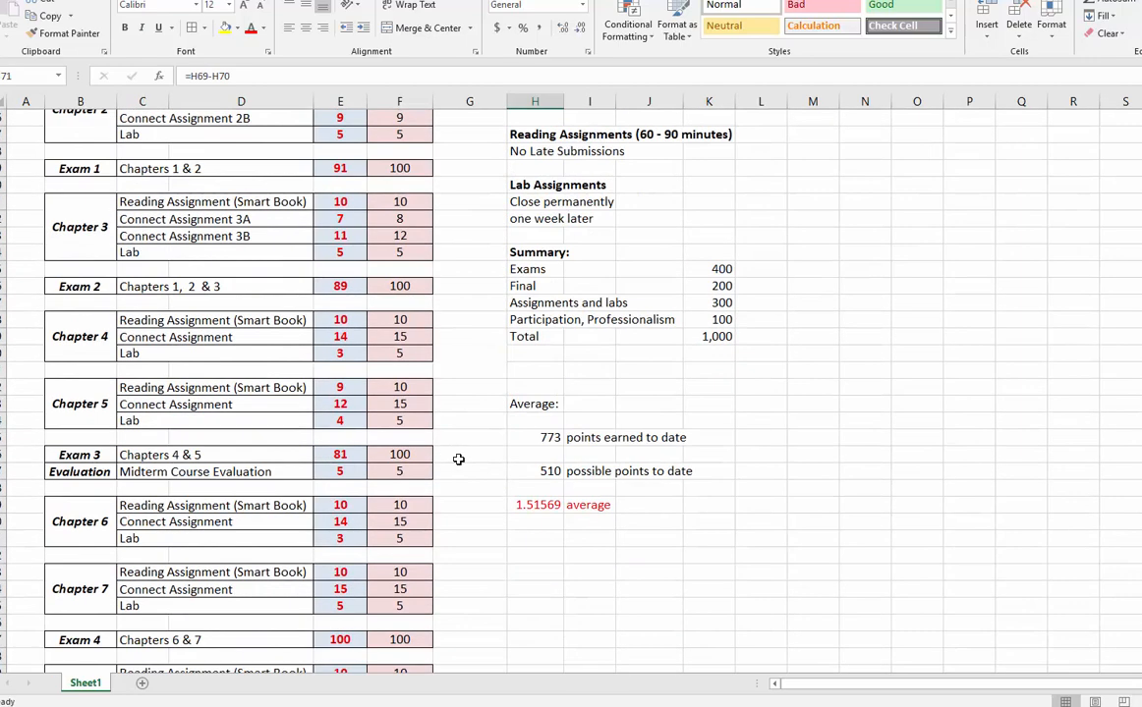
scroll(484, 487, "down", 6)
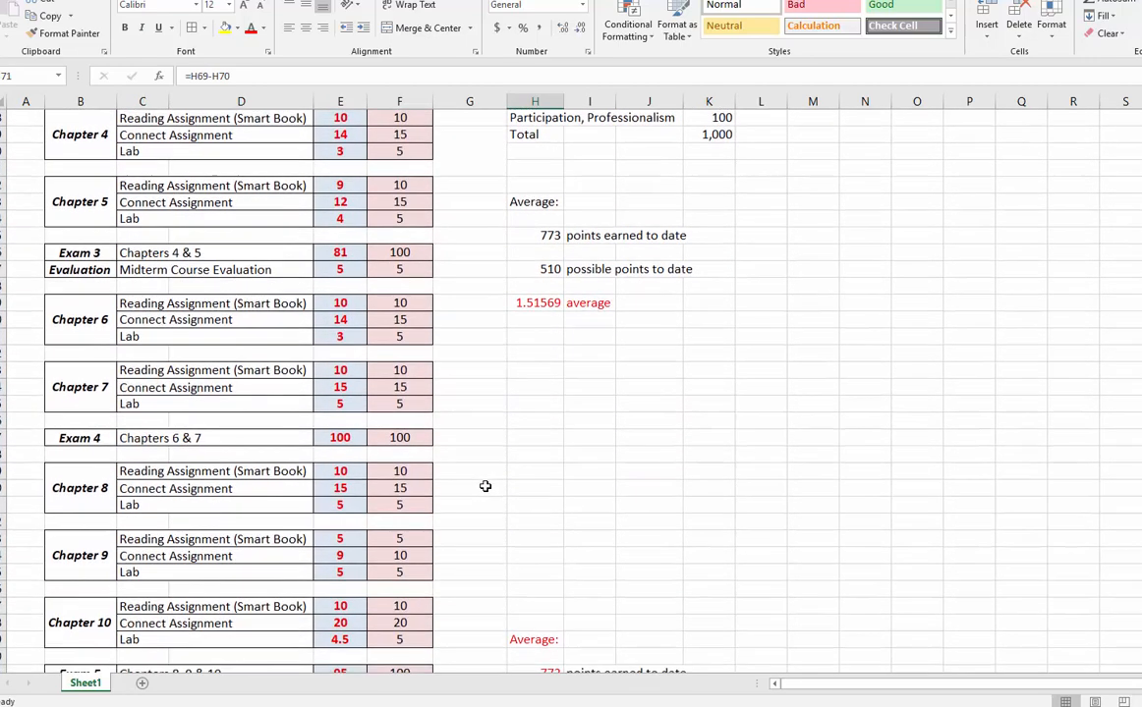
scroll(484, 486, "down", 3)
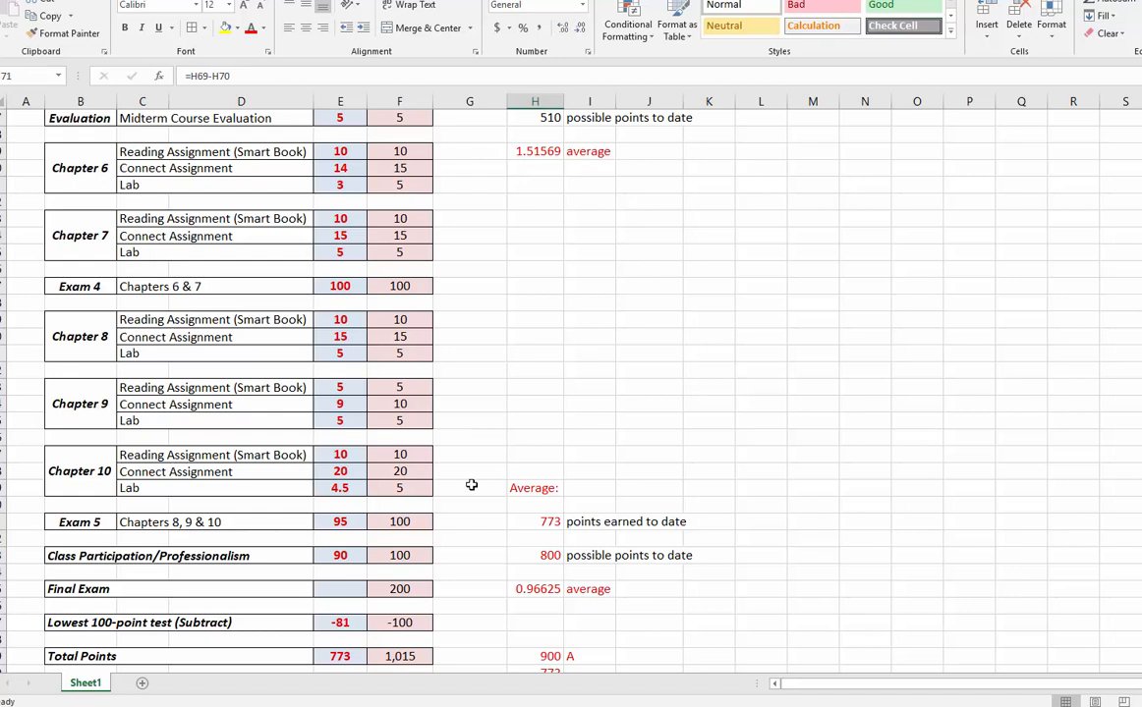
left_click(398, 589)
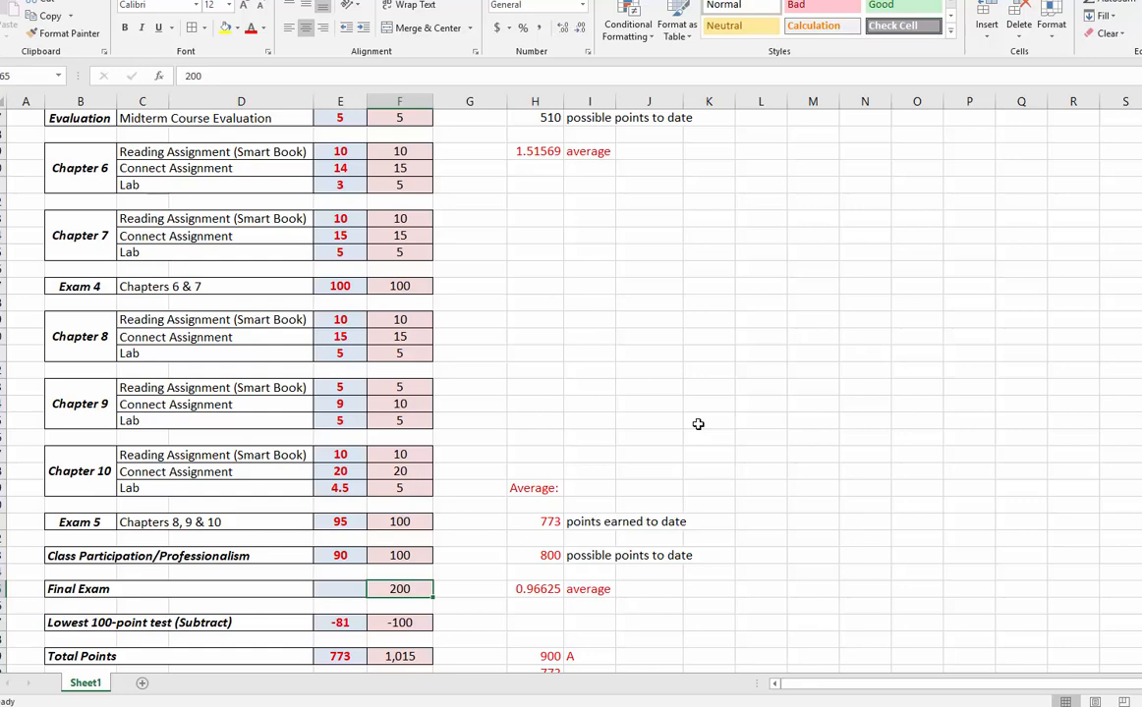
scroll(583, 449, "up", 10)
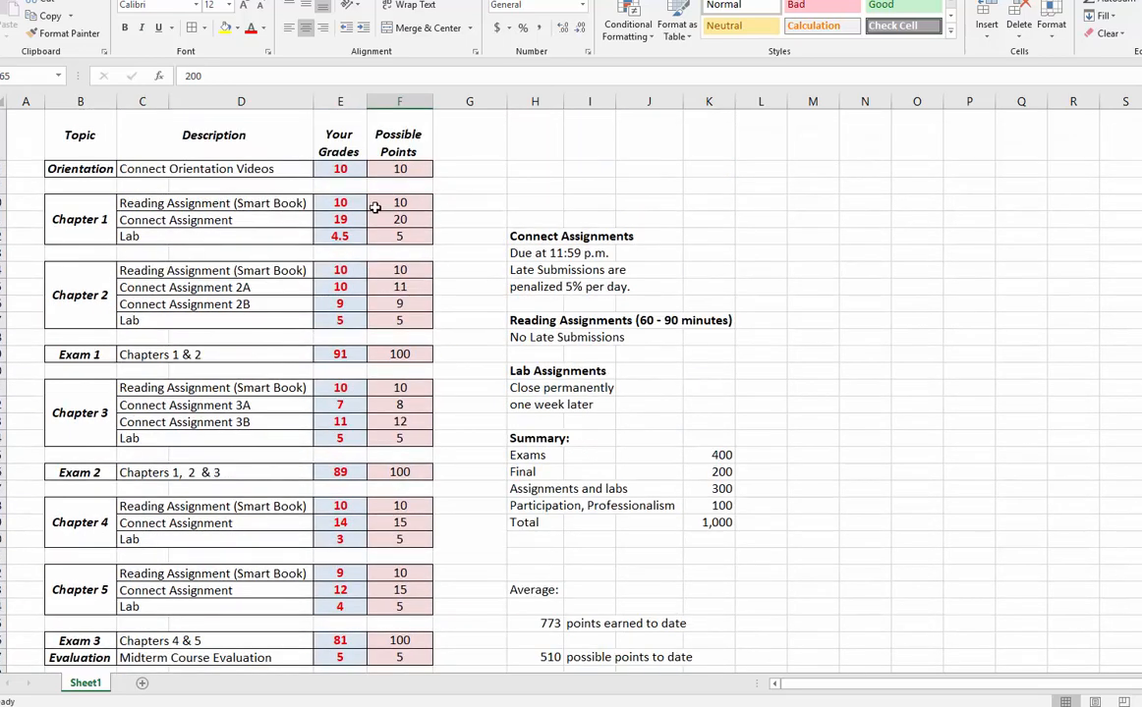
scroll(371, 502, "down", 7)
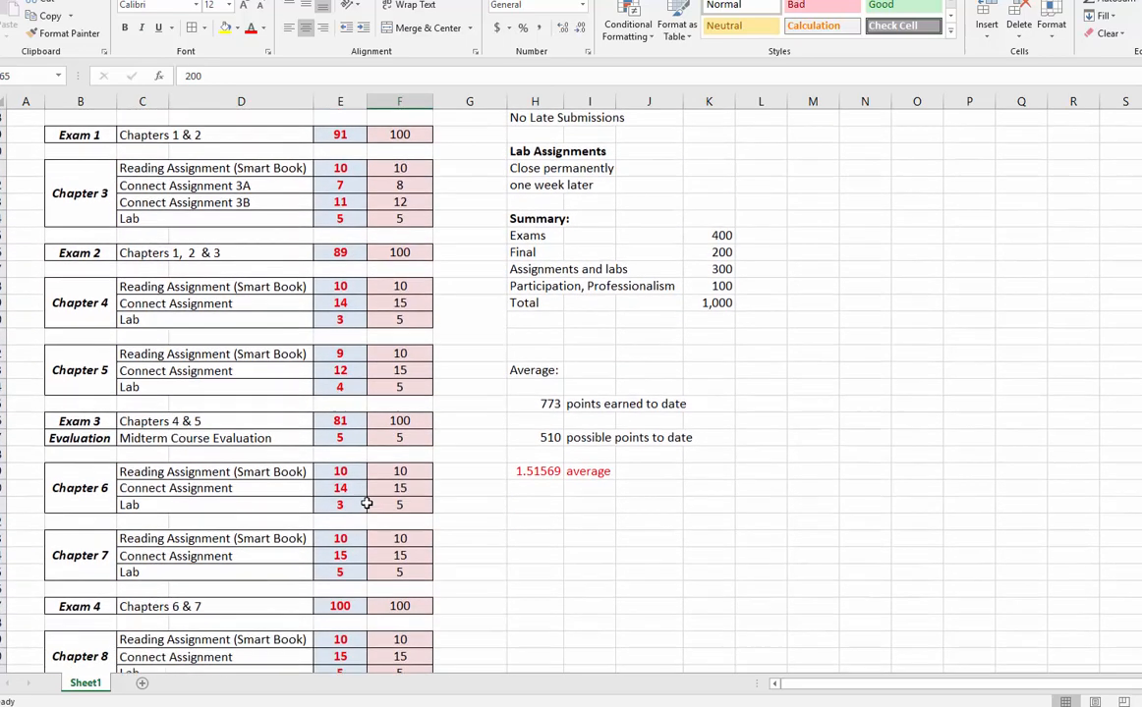